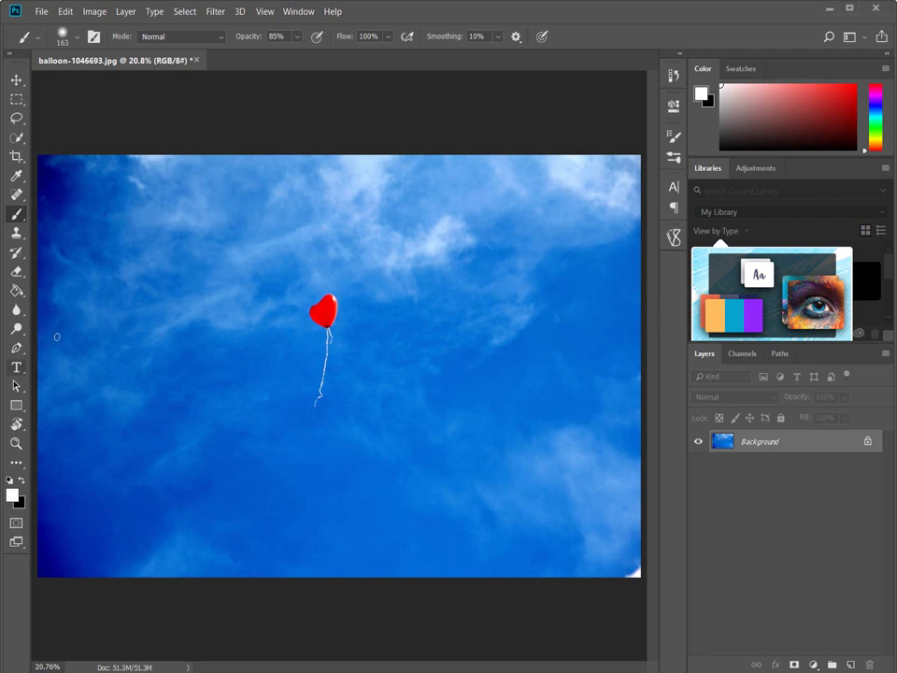
# Step: Type PEEKAYPHAM in white 130 pt Myriad Pro capitals across the upper sky, fixing the typo
pyautogui.press('t')
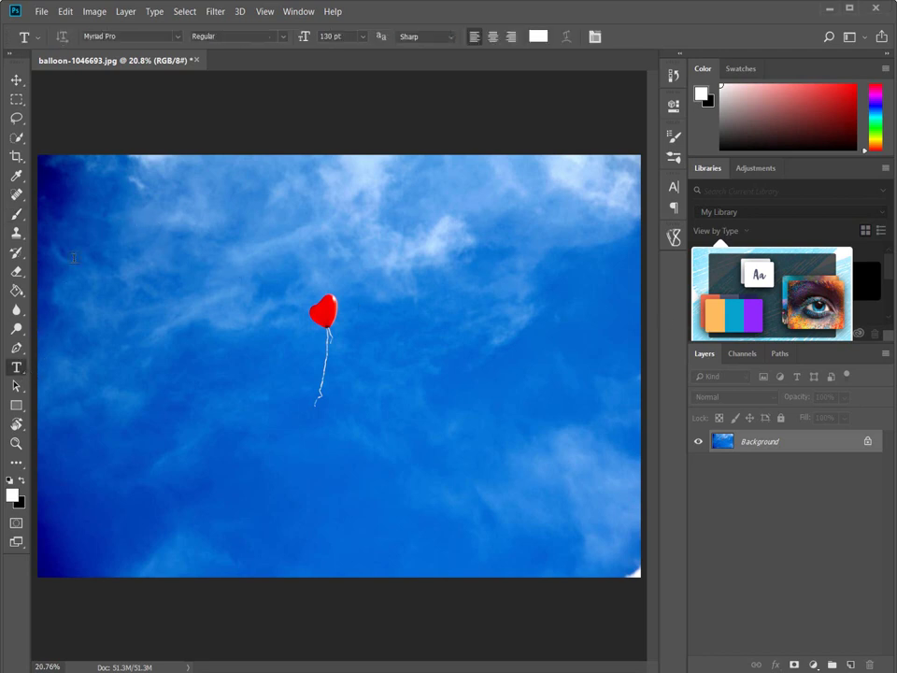
pyautogui.click(86, 209)
pyautogui.write('pee')
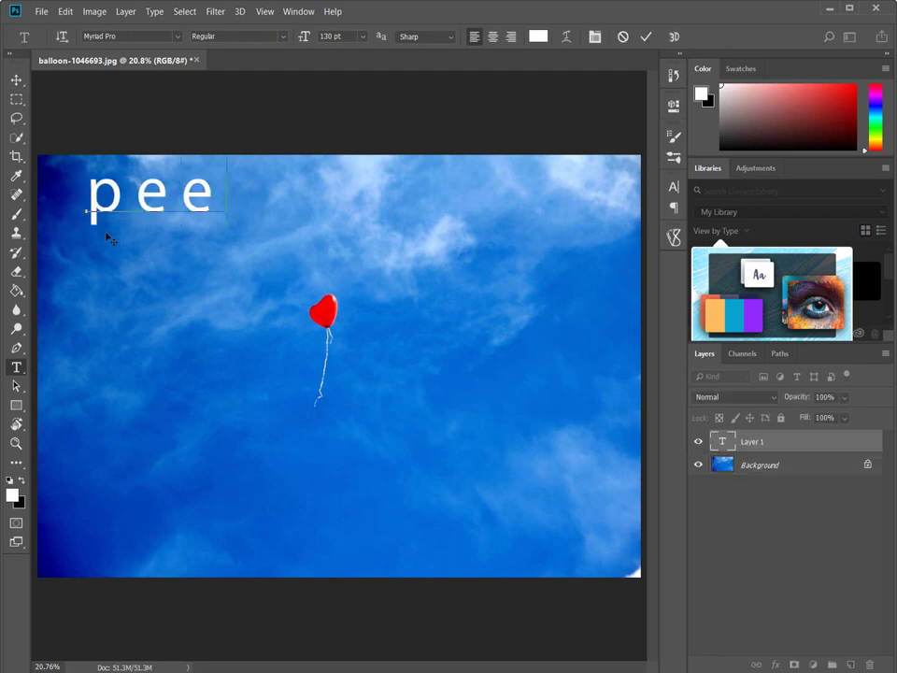
pyautogui.press('BackSpace')
pyautogui.press('BackSpace')
pyautogui.press('BackSpace')
pyautogui.write('PE')
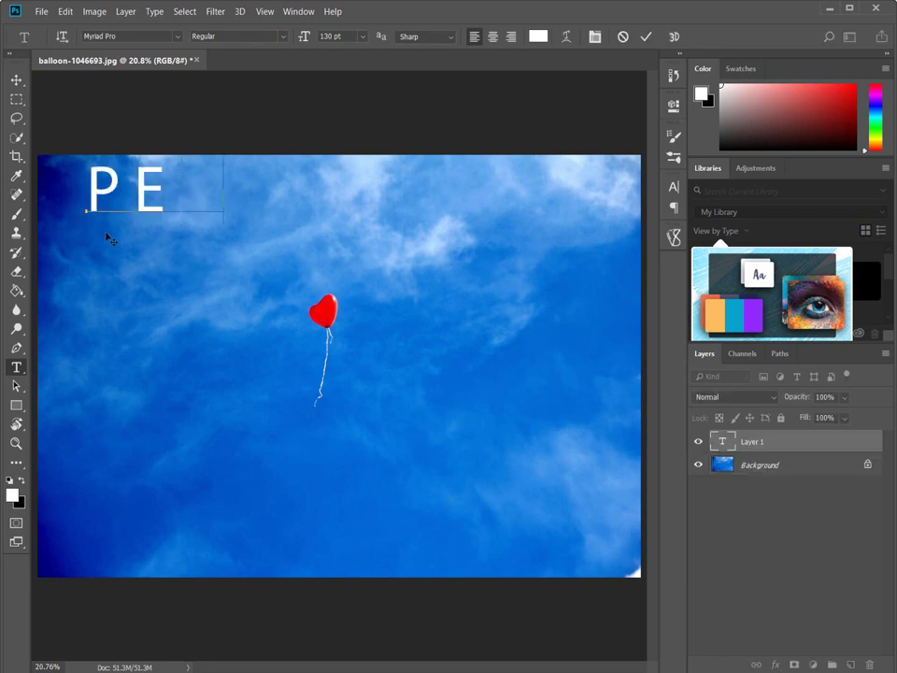
pyautogui.write('EKAYPAHM')
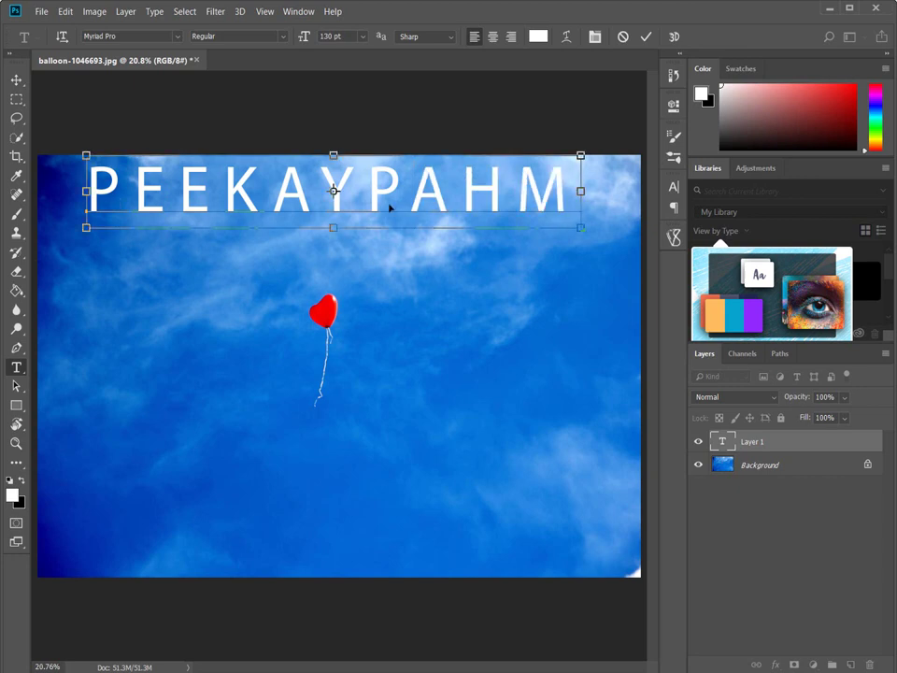
pyautogui.moveTo(389, 207)
pyautogui.mouseDown()
pyautogui.moveTo(402, 213)
pyautogui.moveTo(403, 238)
pyautogui.moveTo(414, 236)
pyautogui.moveTo(406, 238)
pyautogui.mouseUp()
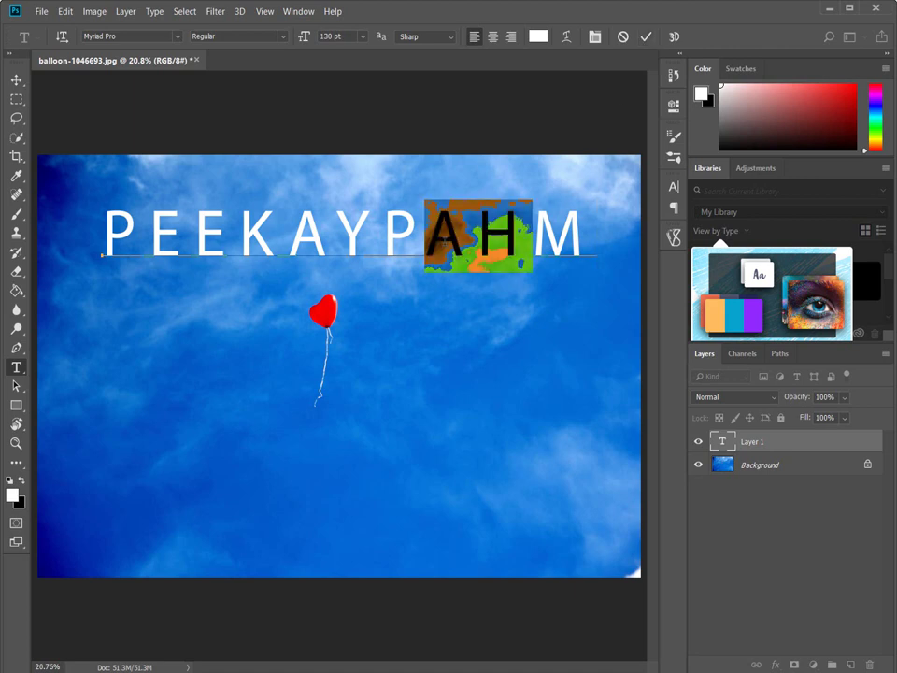
pyautogui.write('HA')
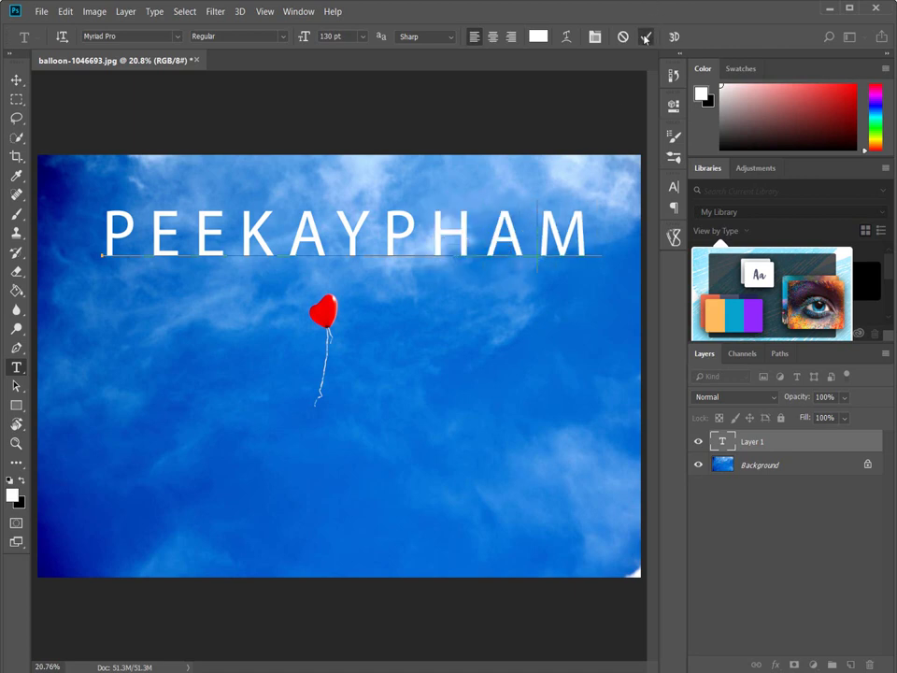
pyautogui.click(644, 36)
# Step: Make a 0.5-pixel-tolerance work path from the PEEKAYPHAM letter selection, then hide the text layer
pyautogui.keyDown('ctrl'); pyautogui.click(737, 447); pyautogui.keyUp('ctrl')
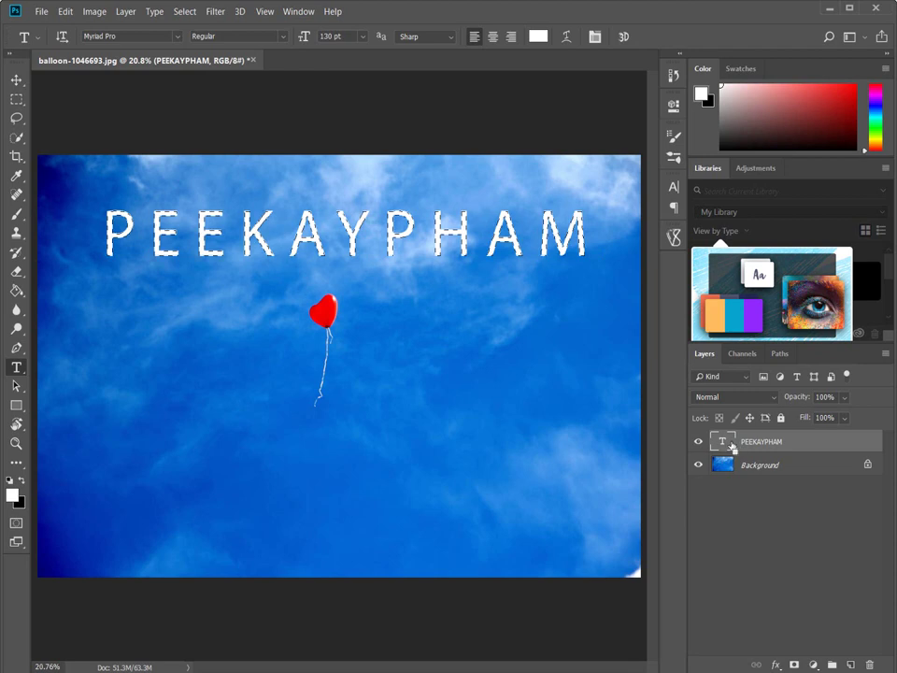
pyautogui.click(780, 353)
pyautogui.click(884, 353)
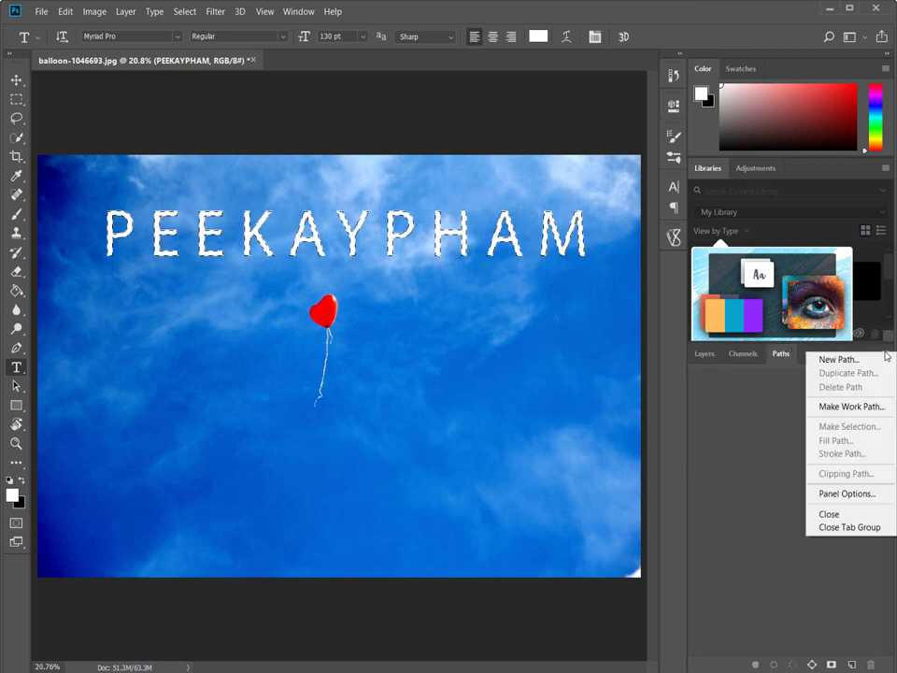
pyautogui.click(847, 405)
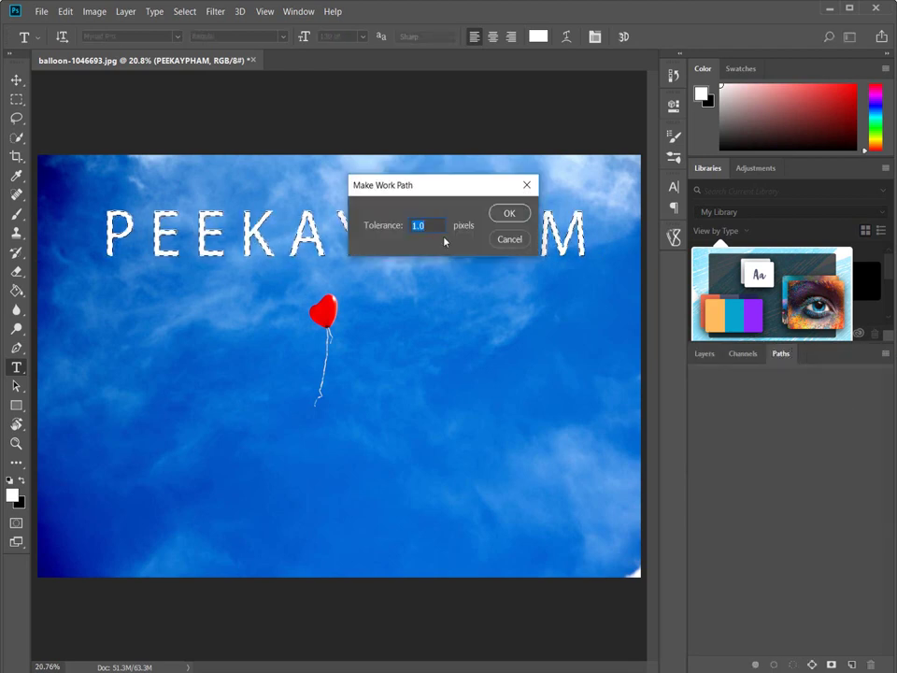
pyautogui.write('0.5')
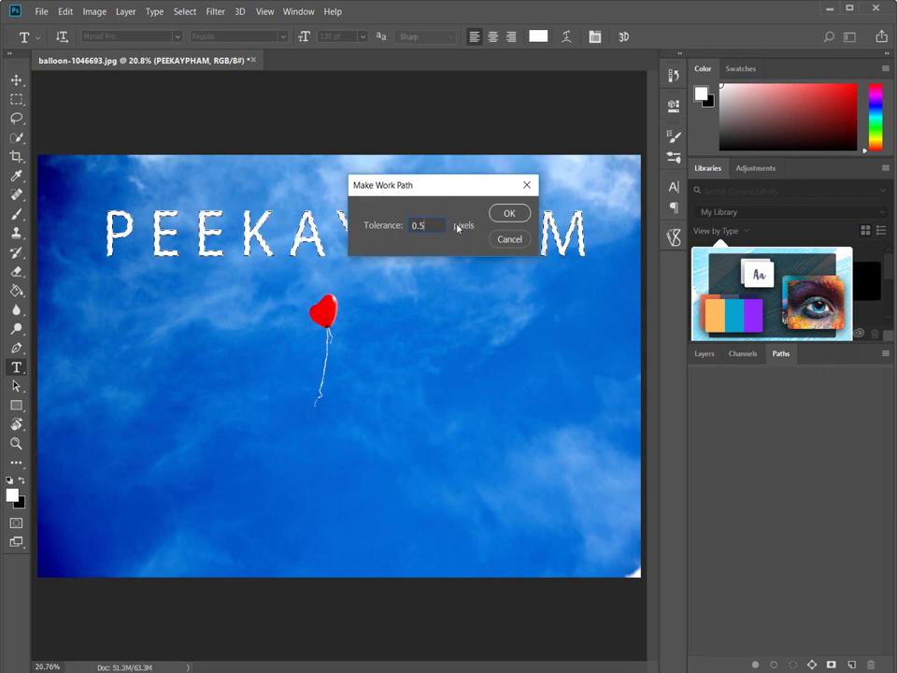
pyautogui.click(509, 213)
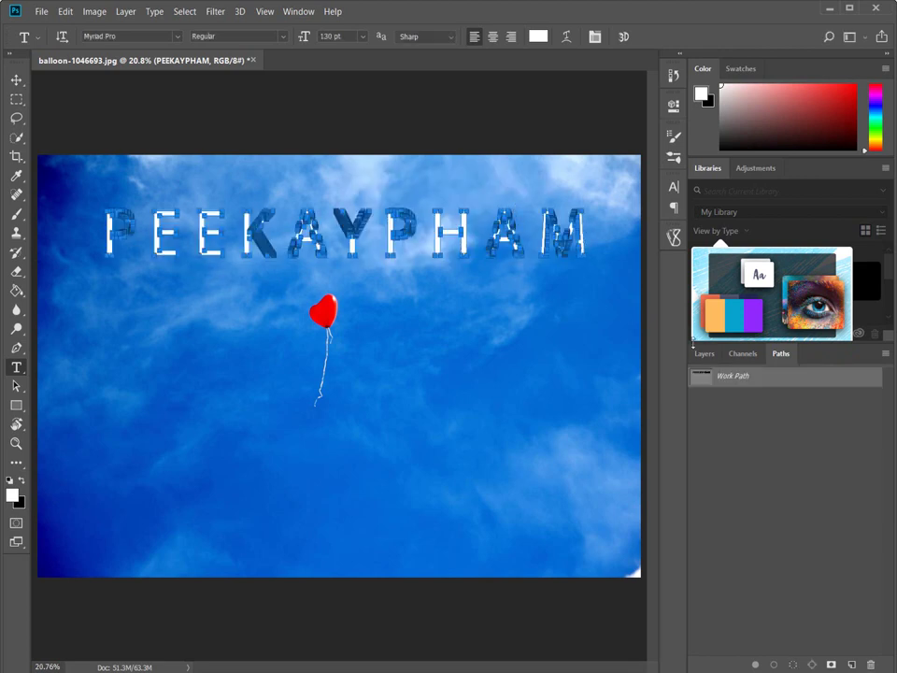
pyautogui.press('F7')
pyautogui.click(702, 440)
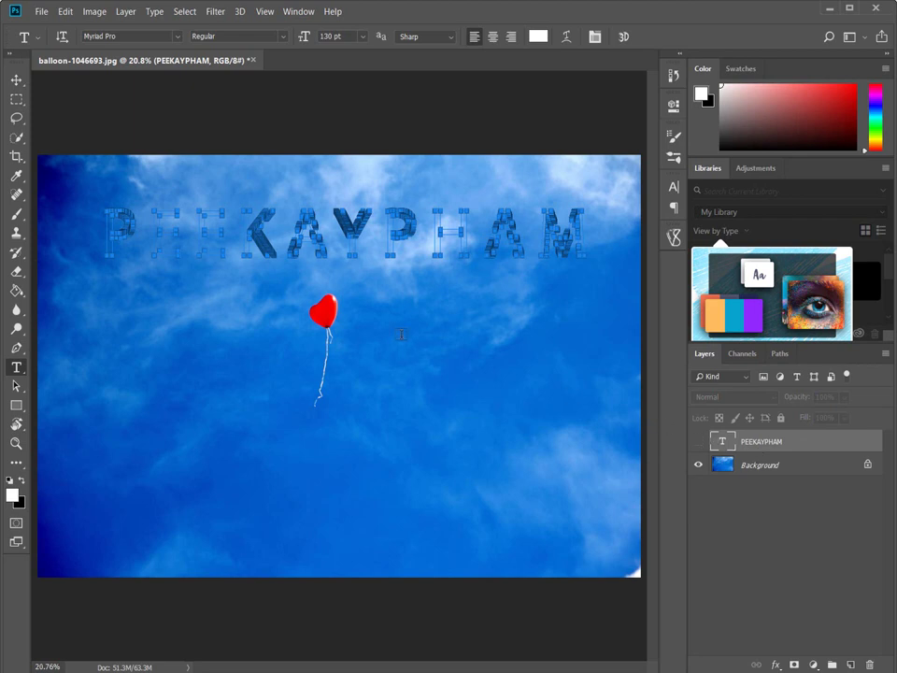
# Step: Choose the soft round 163 px brush and set its tip to 29% hardness, 16% spacing
pyautogui.press('F5')
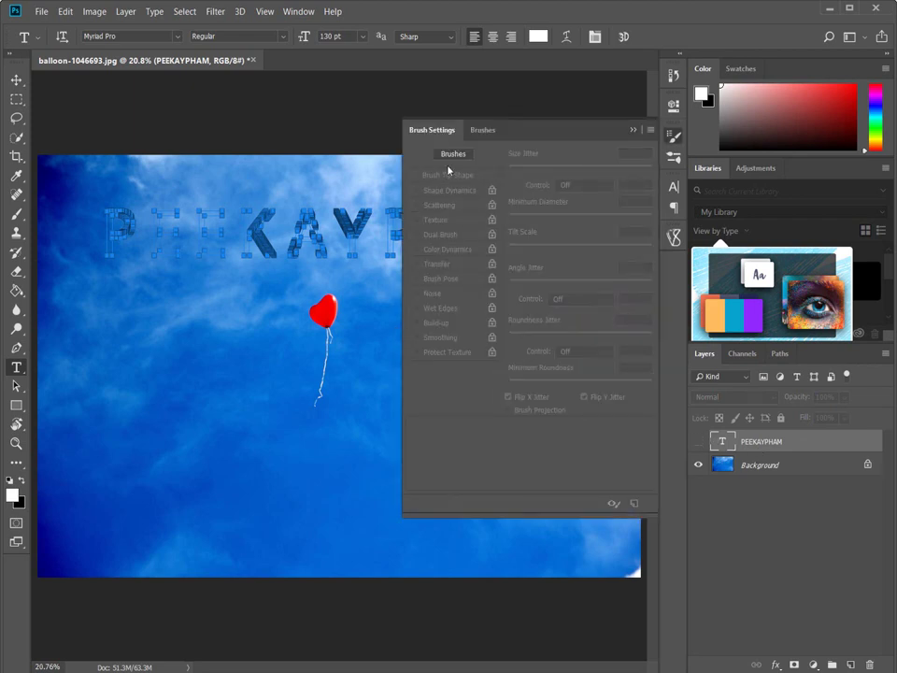
pyautogui.click(447, 153)
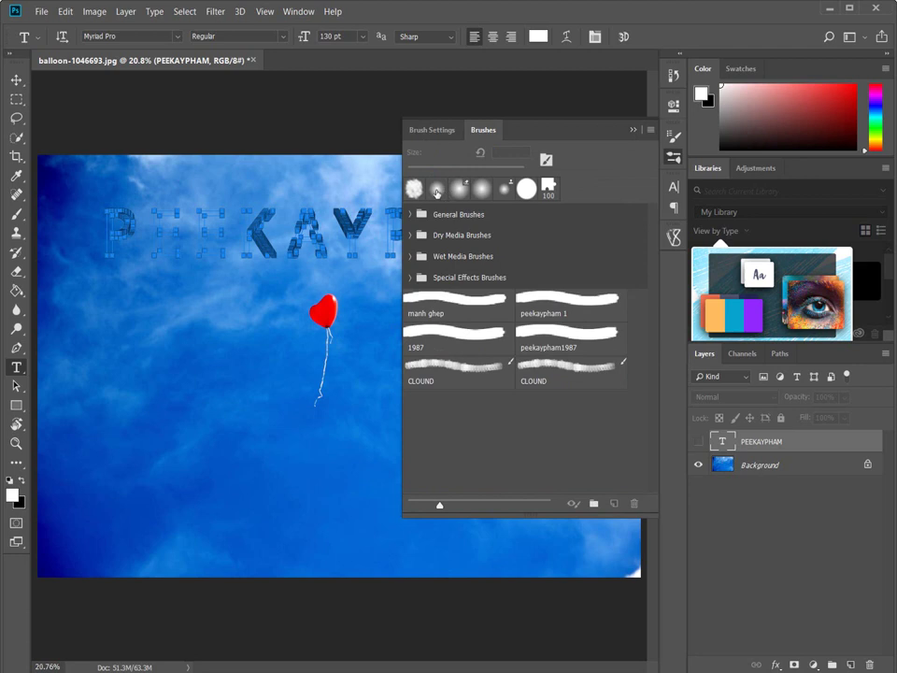
pyautogui.press('b')
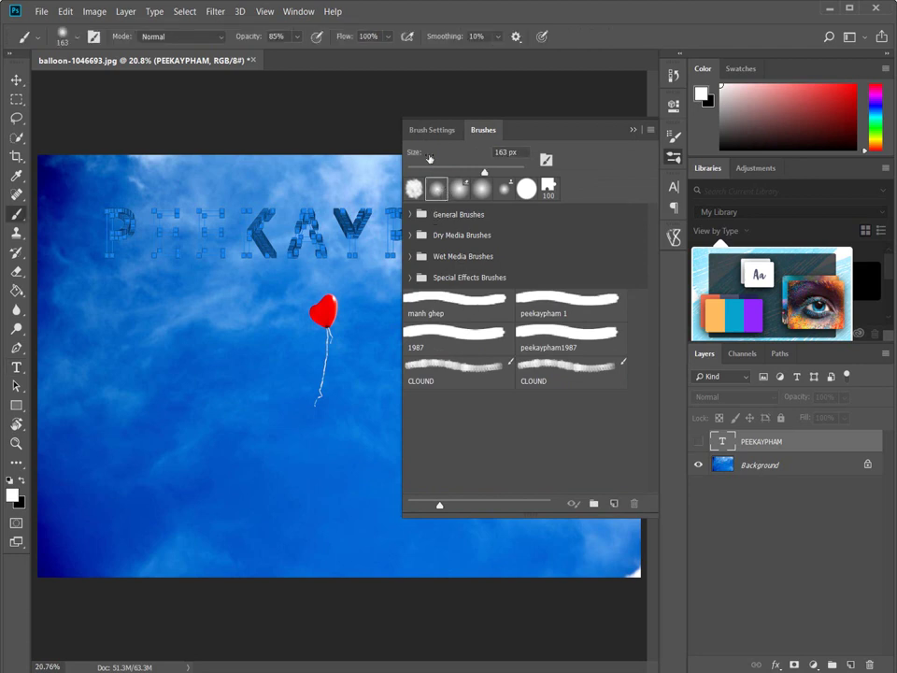
pyautogui.click(432, 130)
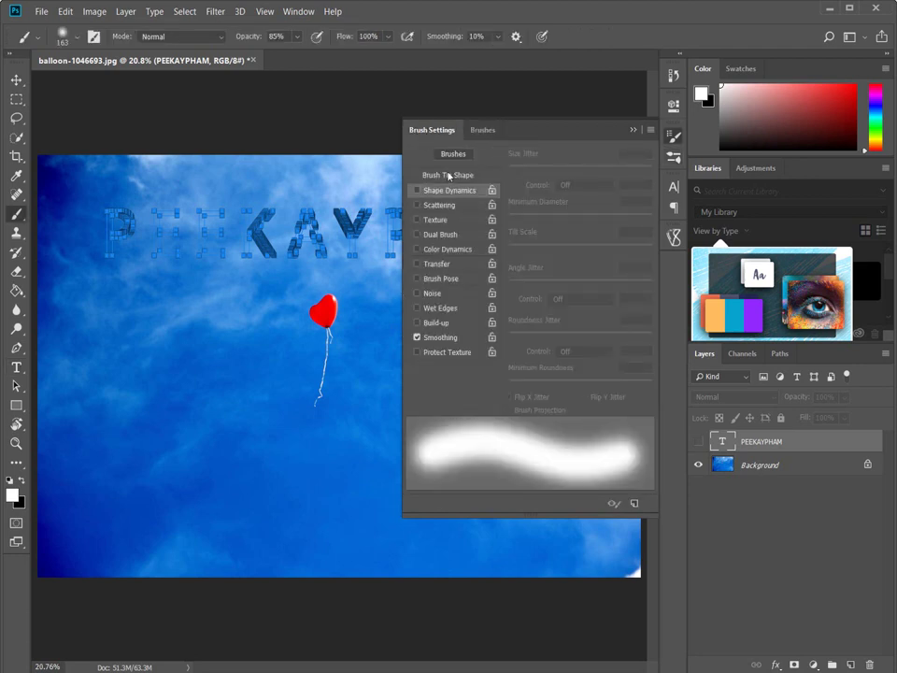
pyautogui.click(433, 175)
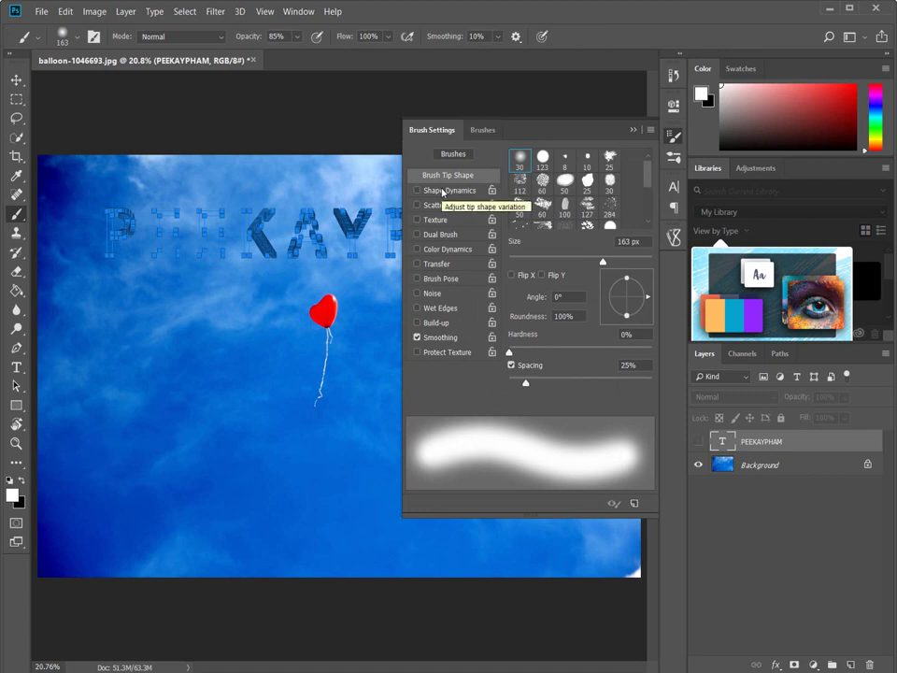
pyautogui.moveTo(509, 351)
pyautogui.mouseDown()
pyautogui.moveTo(551, 351)
pyautogui.moveTo(510, 381)
pyautogui.moveTo(522, 381)
pyautogui.moveTo(504, 381)
pyautogui.mouseUp()
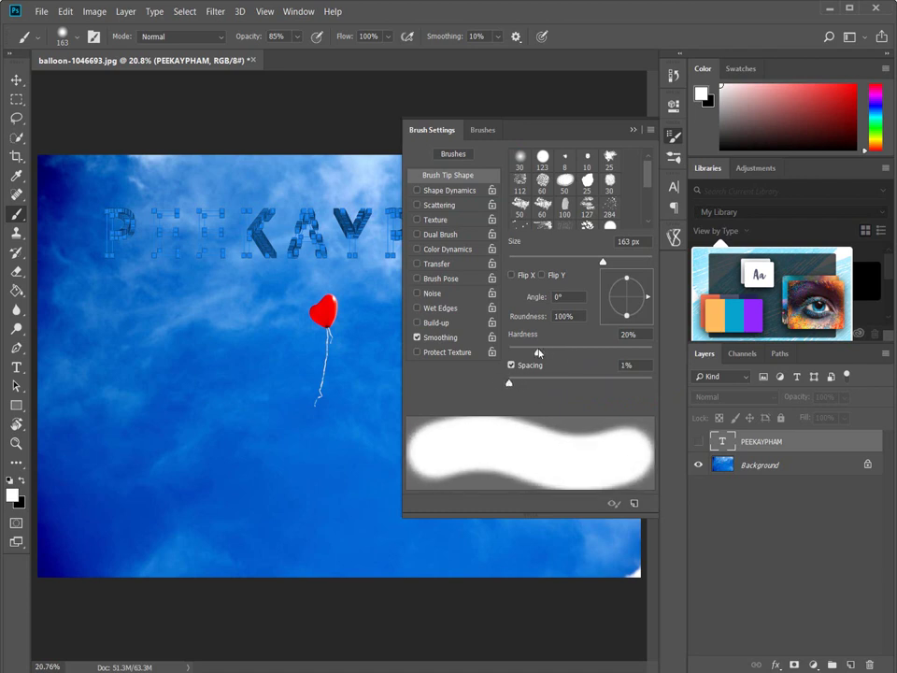
pyautogui.moveTo(550, 352)
pyautogui.mouseDown()
pyautogui.moveTo(505, 354)
pyautogui.moveTo(551, 353)
pyautogui.moveTo(530, 384)
pyautogui.moveTo(520, 384)
pyautogui.mouseUp()
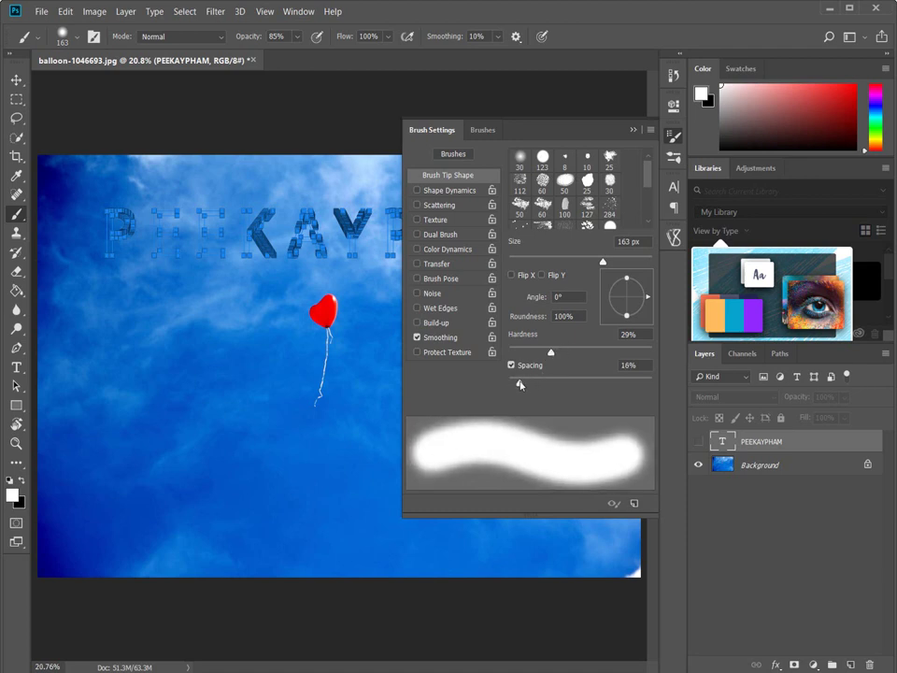
# Step: Enable Shape Dynamics with 100% size jitter and flip X jitter, plus 39% scattering
pyautogui.click(462, 190)
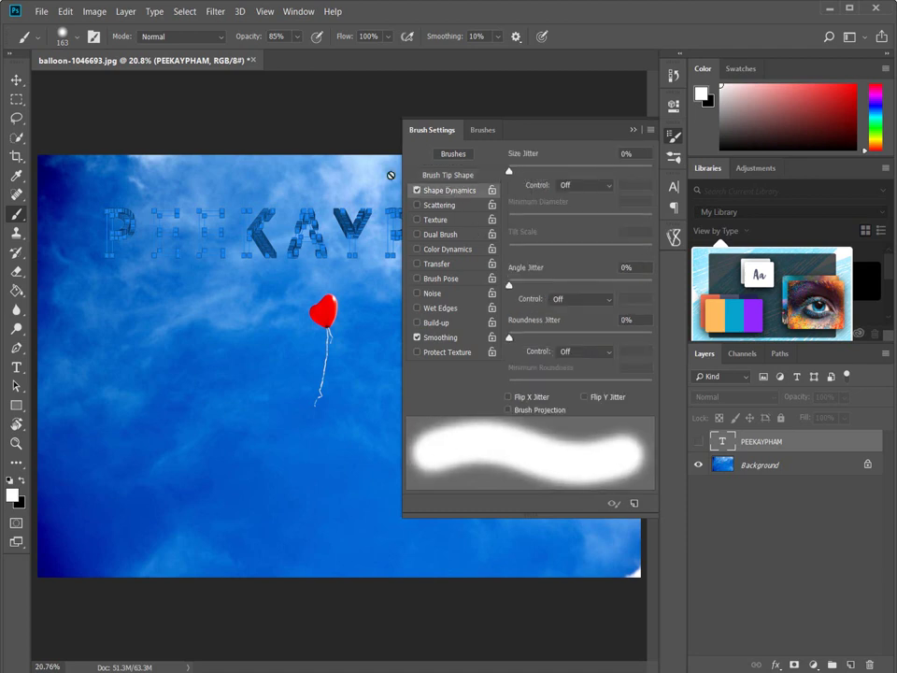
pyautogui.moveTo(556, 172); pyautogui.dragTo(664, 178)
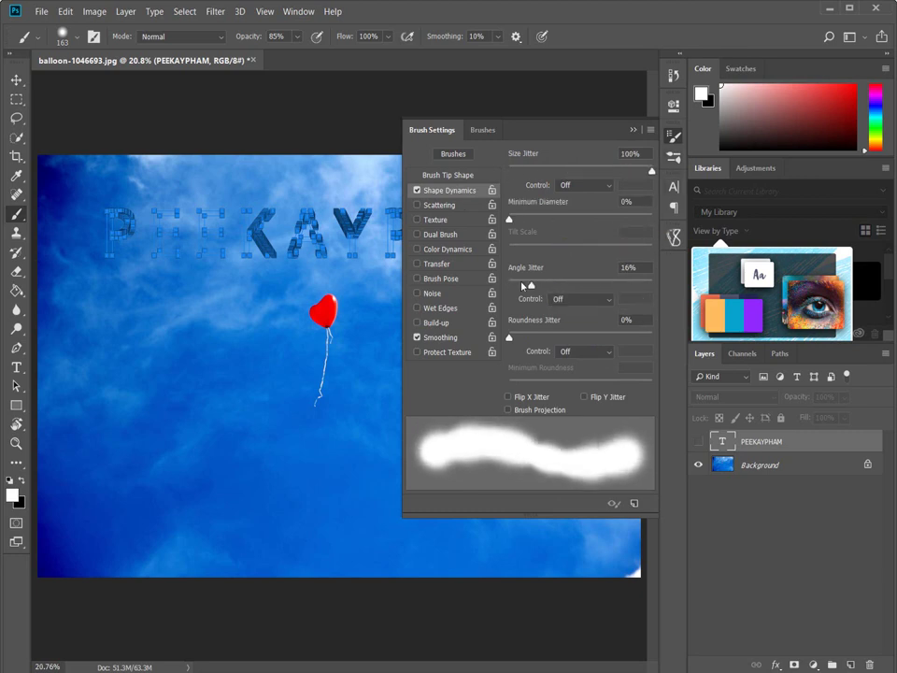
pyautogui.click(532, 397)
pyautogui.click(455, 206)
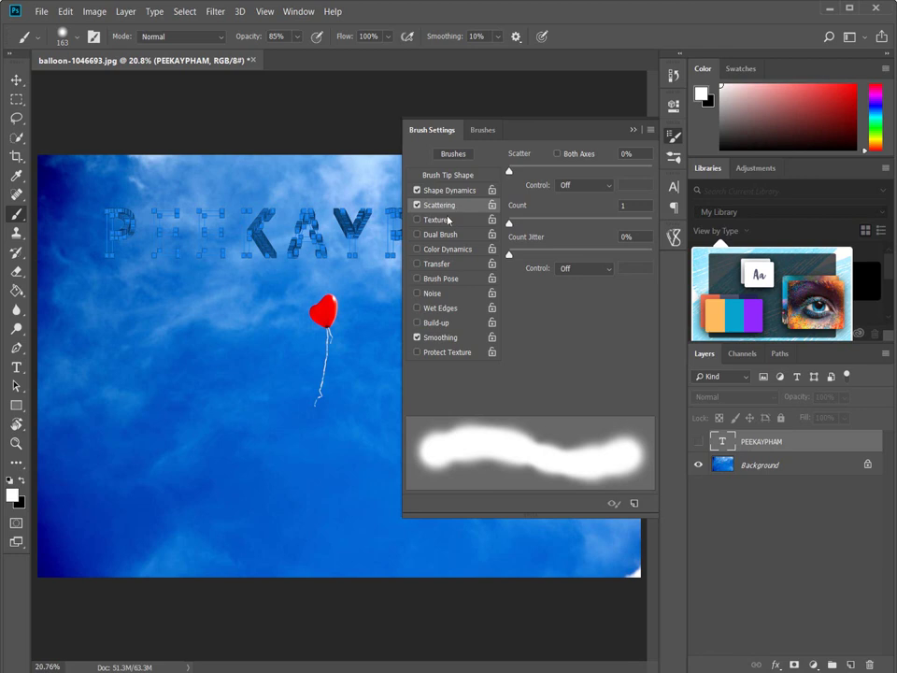
pyautogui.moveTo(509, 170)
pyautogui.mouseDown()
pyautogui.moveTo(558, 169)
pyautogui.moveTo(514, 172)
pyautogui.mouseUp()
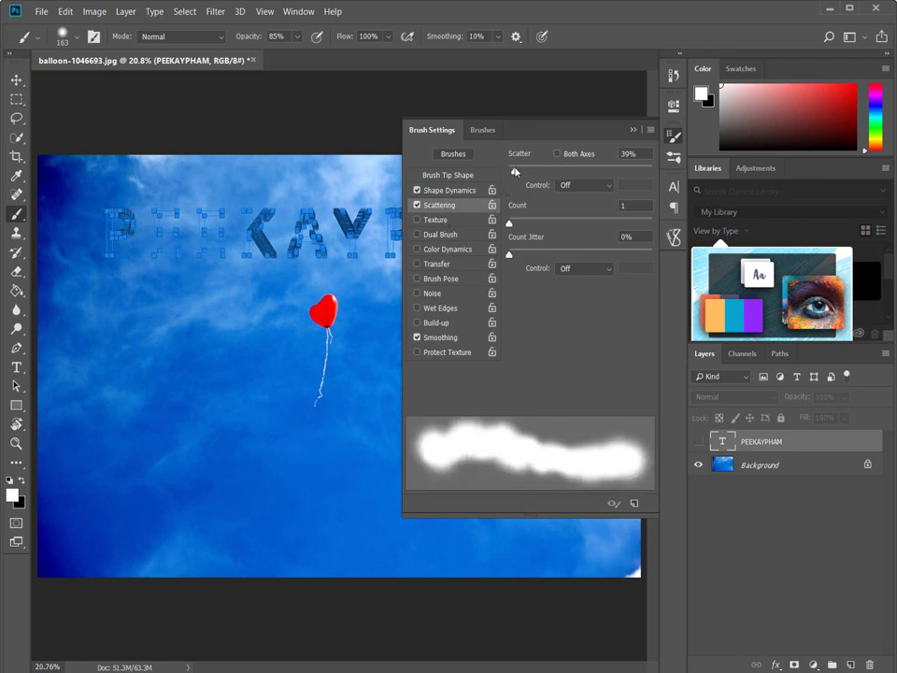
# Step: Turn on brush Texture, load the Patterns set and choose the Clouds pattern
pyautogui.click(433, 221)
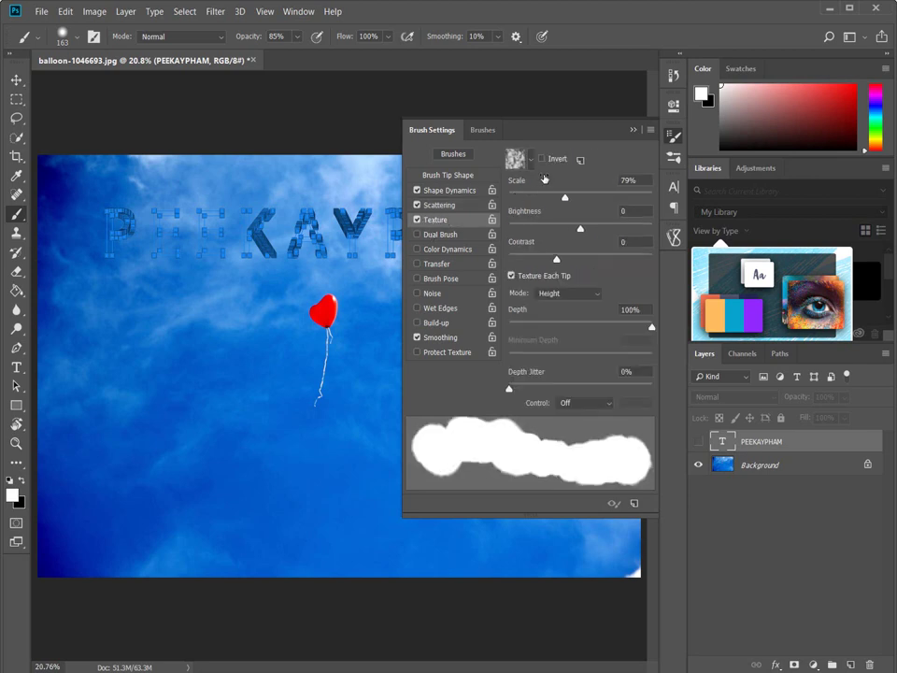
pyautogui.click(532, 160)
pyautogui.click(596, 187)
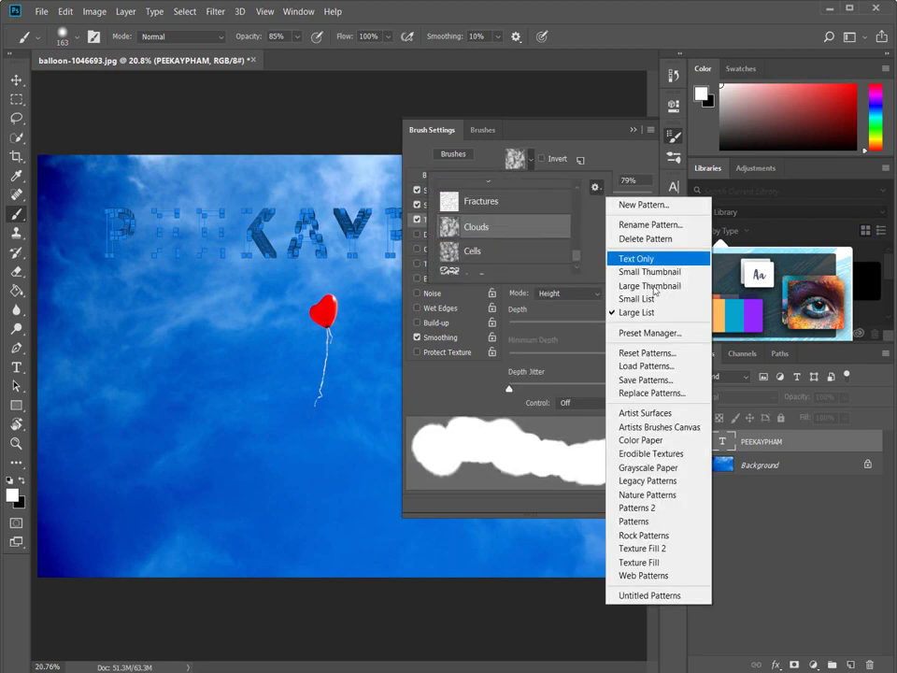
pyautogui.click(661, 521)
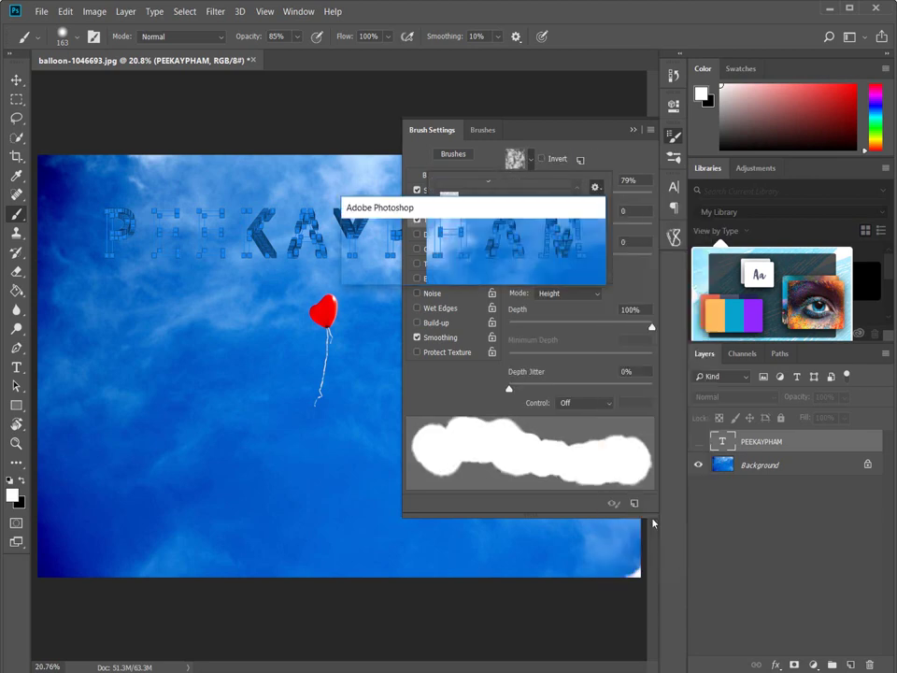
pyautogui.click(473, 266)
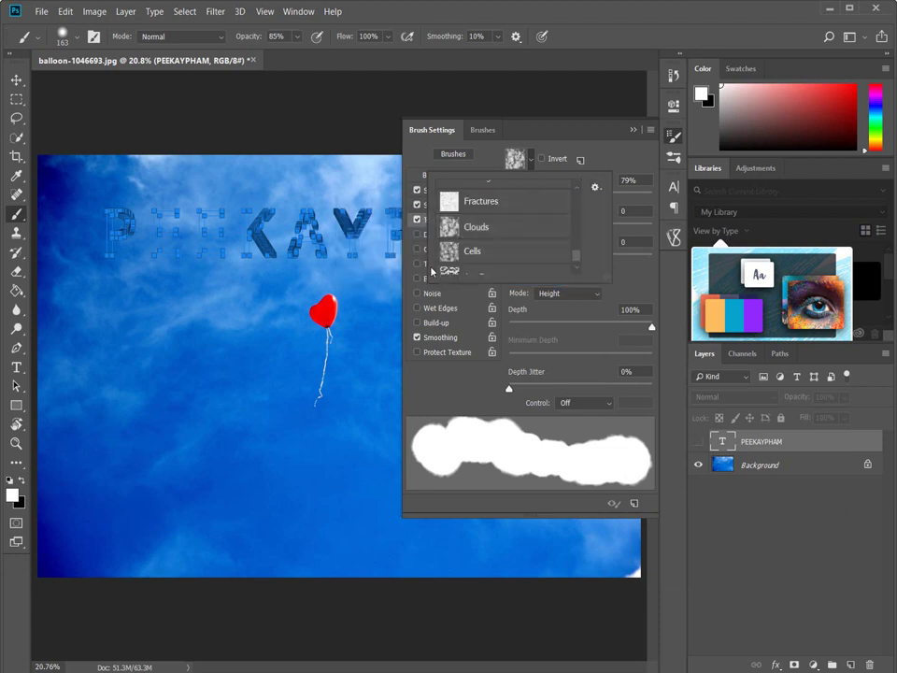
pyautogui.doubleClick(467, 215)
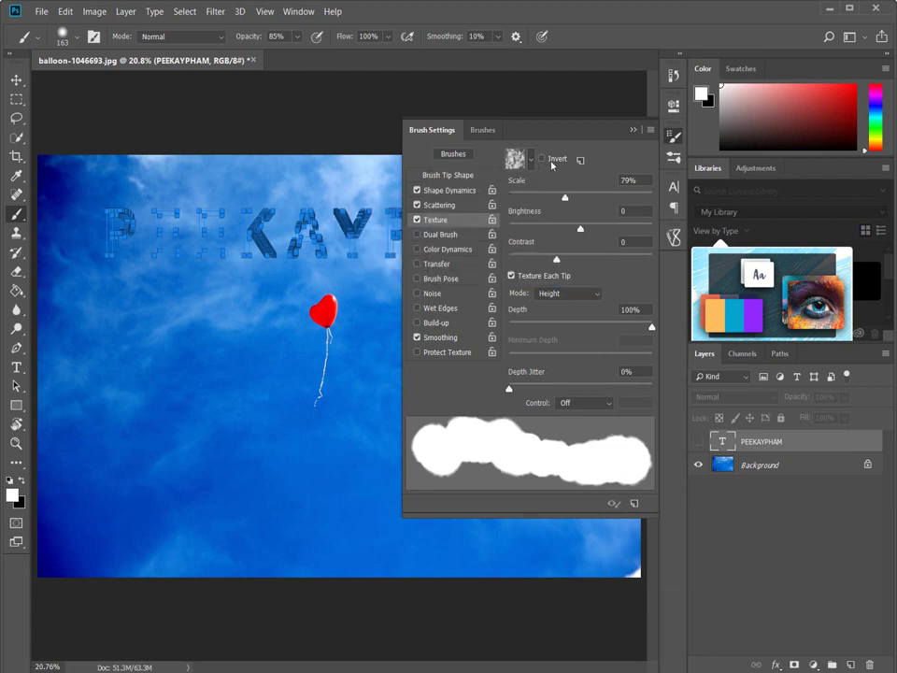
pyautogui.click(519, 159)
pyautogui.doubleClick(478, 216)
# Step: Set the texture to Color Burn, 16% depth, 10% depth jitter and about 68% scale
pyautogui.click(640, 211)
pyautogui.press('Tab')
pyautogui.moveTo(610, 325); pyautogui.dragTo(540, 325)
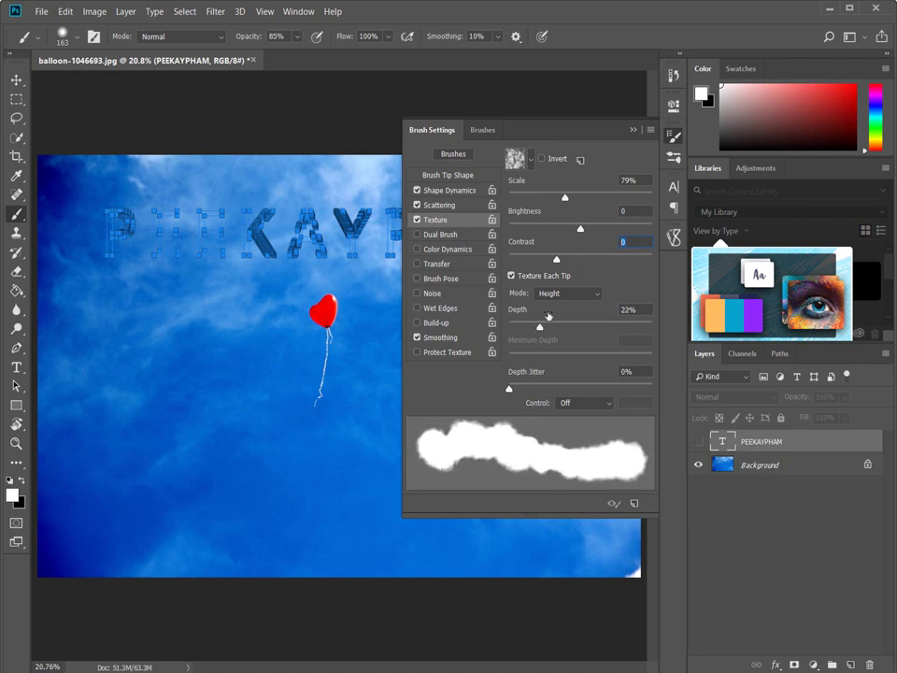
pyautogui.click(559, 293)
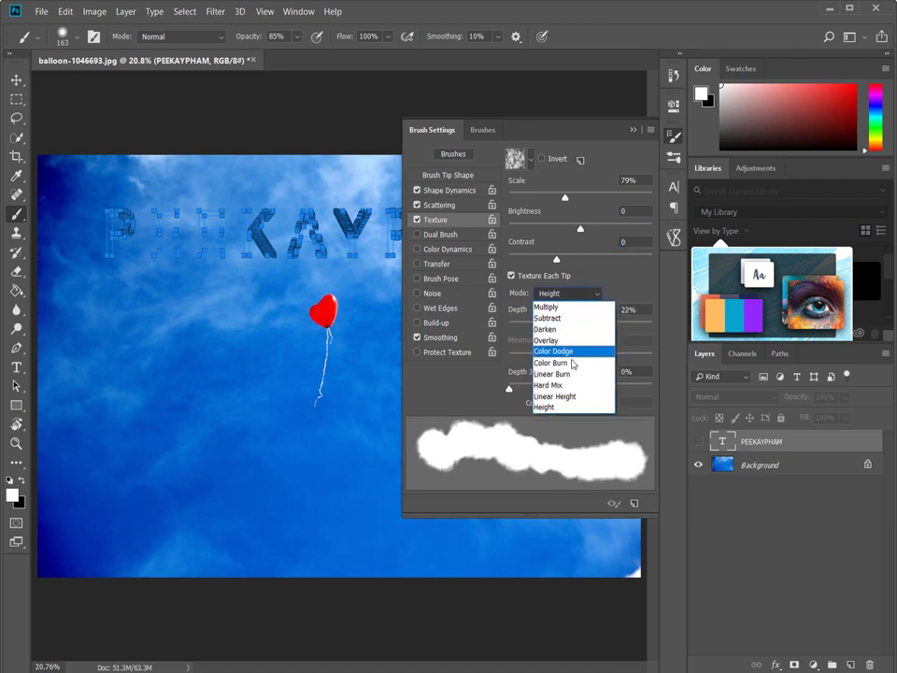
pyautogui.click(571, 362)
pyautogui.moveTo(540, 325)
pyautogui.mouseDown()
pyautogui.moveTo(532, 325)
pyautogui.moveTo(557, 325)
pyautogui.moveTo(542, 325)
pyautogui.mouseUp()
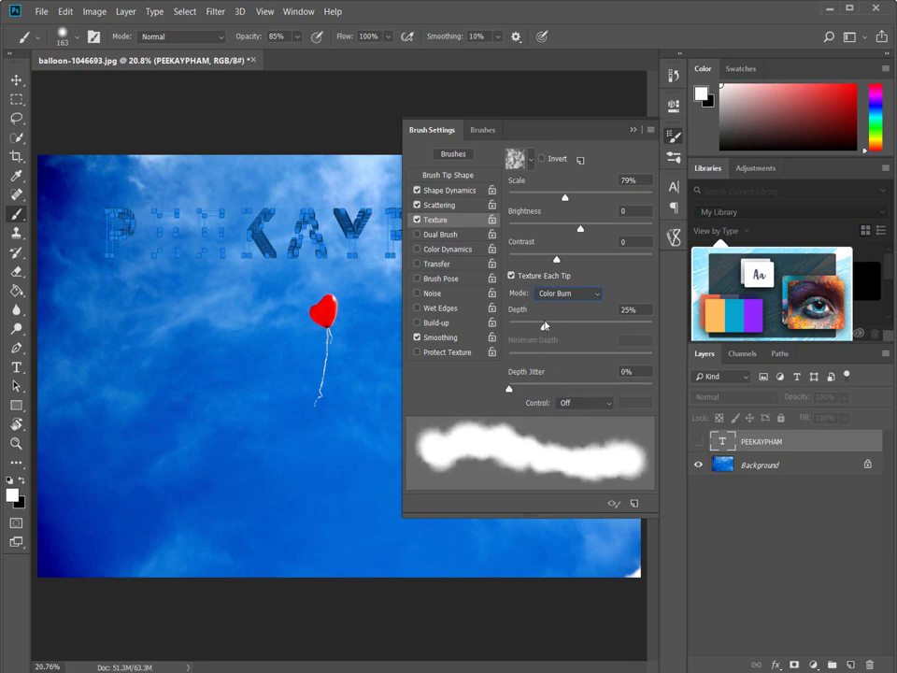
pyautogui.moveTo(509, 389)
pyautogui.mouseDown()
pyautogui.moveTo(529, 390)
pyautogui.moveTo(522, 390)
pyautogui.mouseUp()
pyautogui.moveTo(544, 325); pyautogui.dragTo(533, 325)
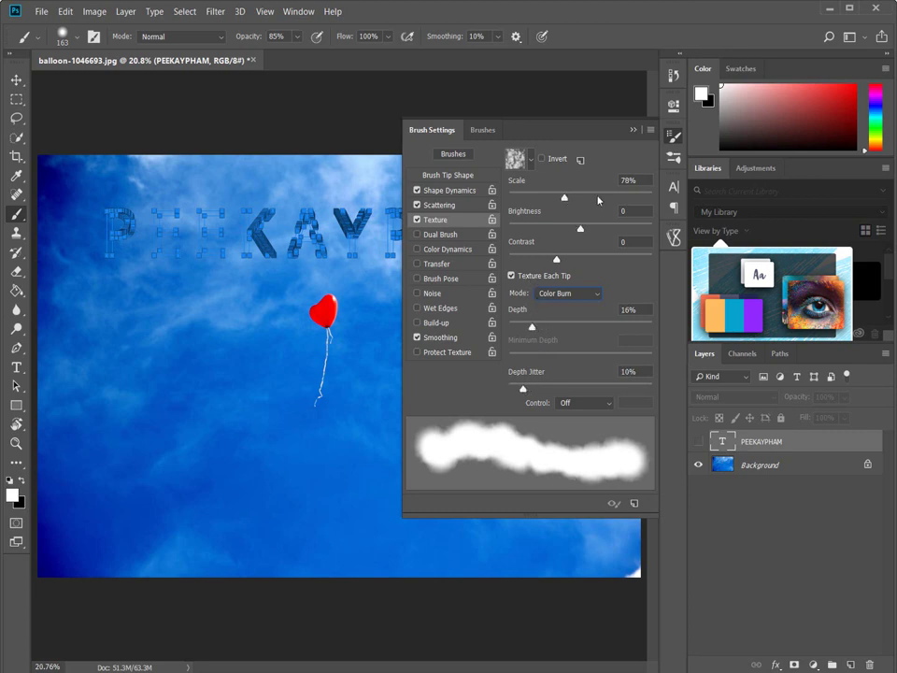
pyautogui.moveTo(564, 197); pyautogui.dragTo(557, 198)
# Step: Enable Transfer with 48% opacity jitter and 16% flow jitter
pyautogui.click(435, 264)
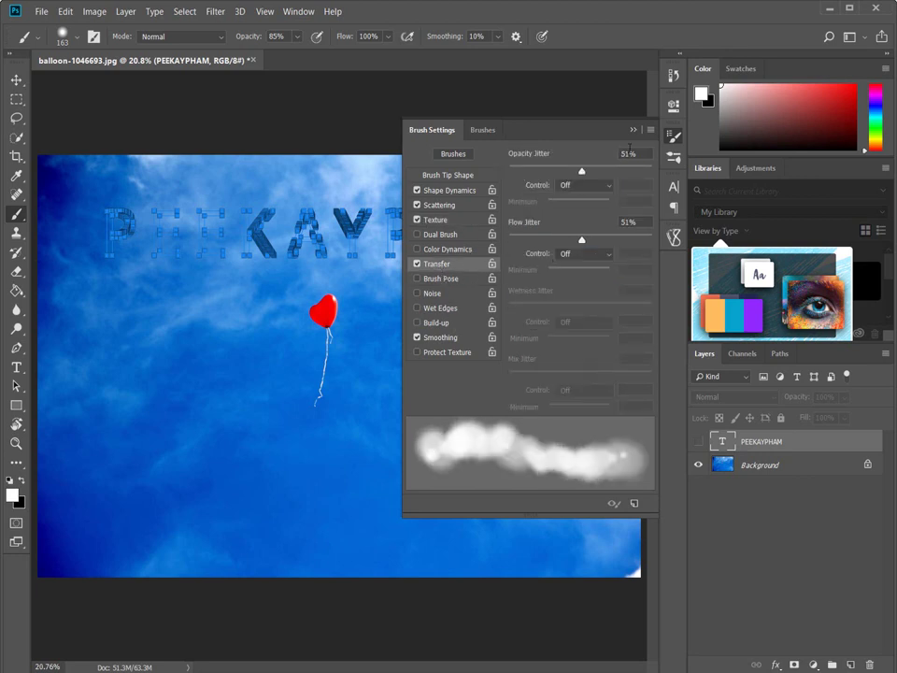
pyautogui.moveTo(581, 172); pyautogui.dragTo(705, 177)
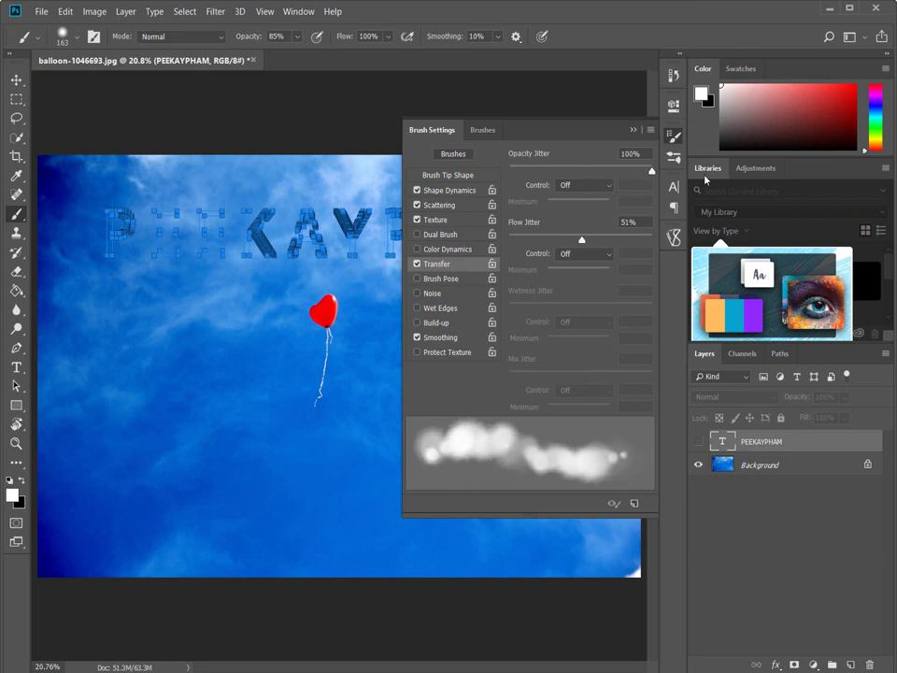
pyautogui.moveTo(589, 243); pyautogui.dragTo(564, 242)
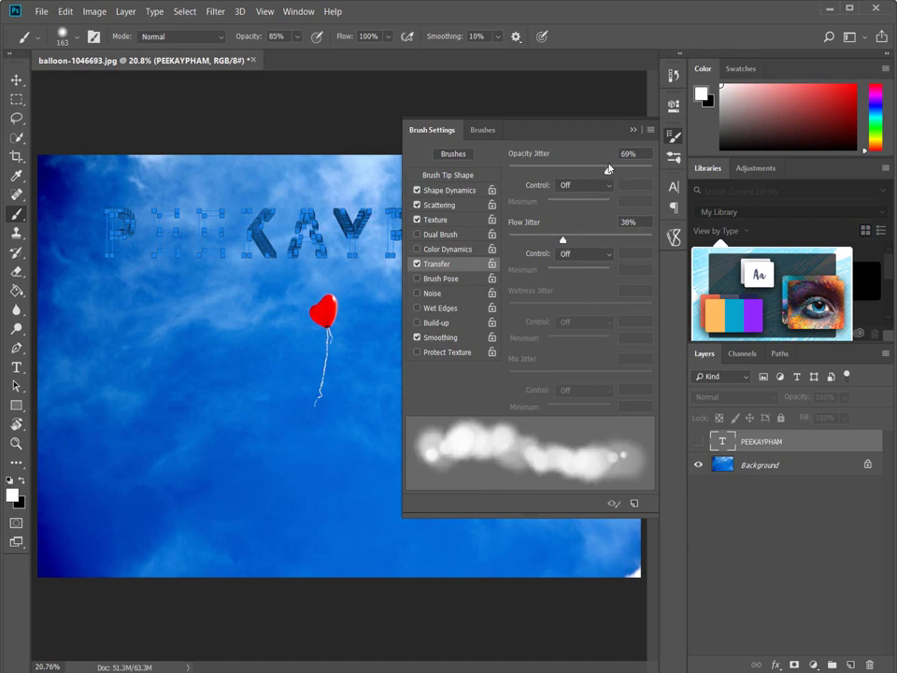
pyautogui.moveTo(608, 170); pyautogui.dragTo(578, 172)
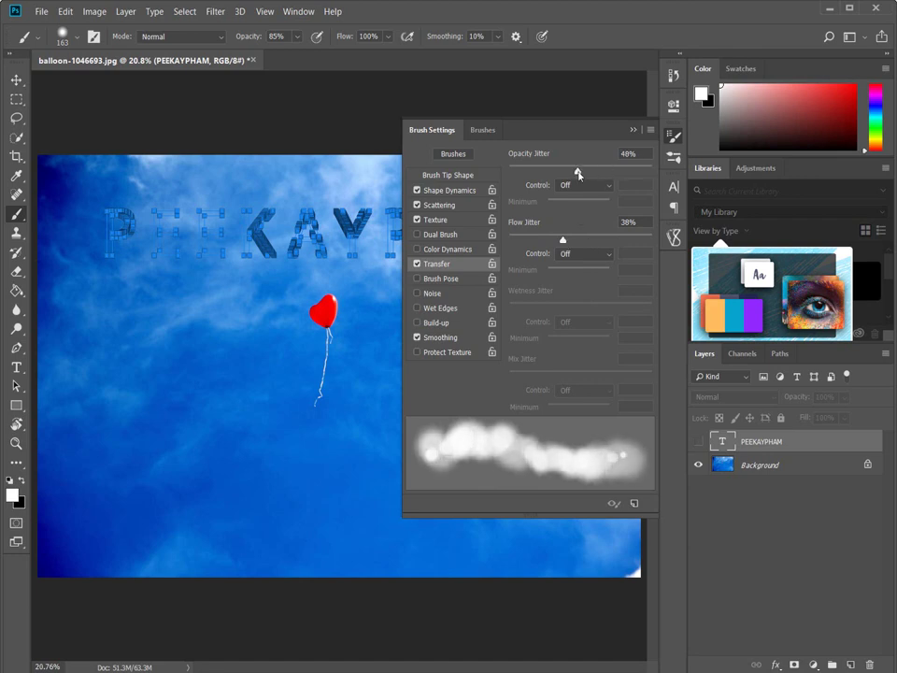
pyautogui.click(450, 206)
pyautogui.click(454, 190)
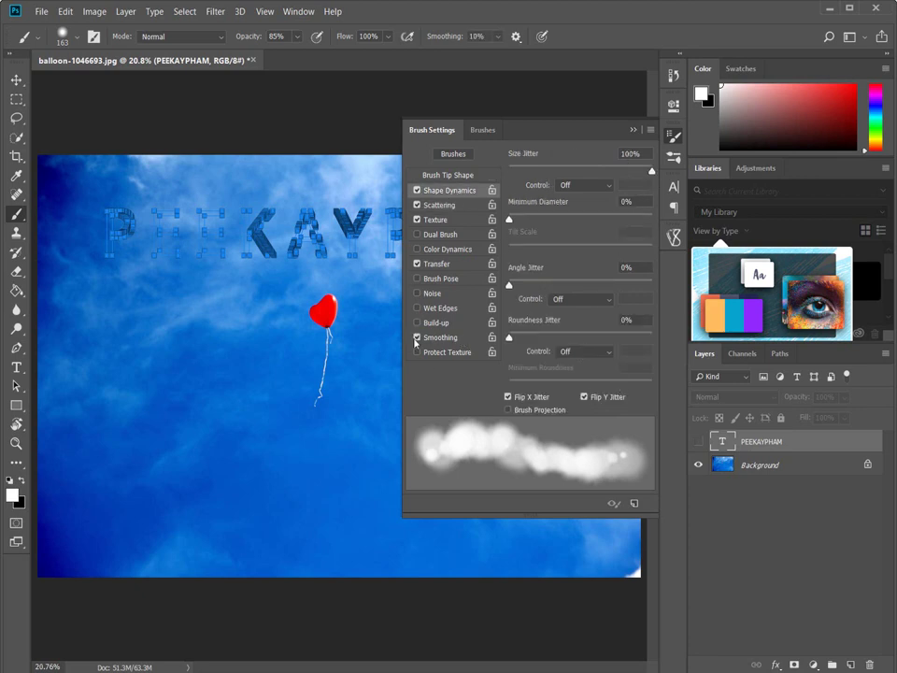
pyautogui.click(444, 265)
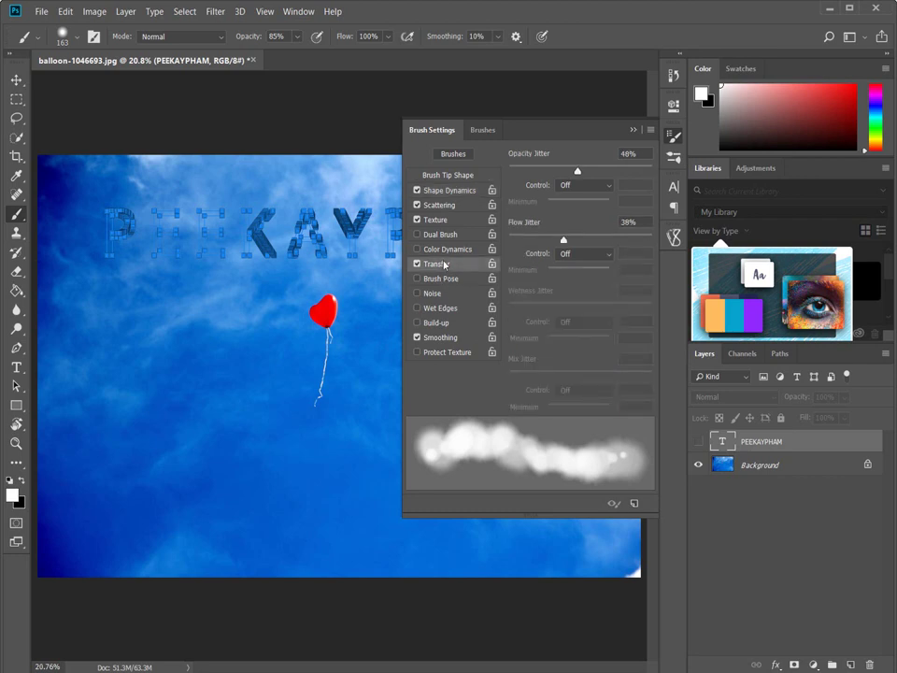
pyautogui.moveTo(545, 246)
pyautogui.mouseDown()
pyautogui.moveTo(531, 241)
pyautogui.moveTo(562, 241)
pyautogui.mouseUp()
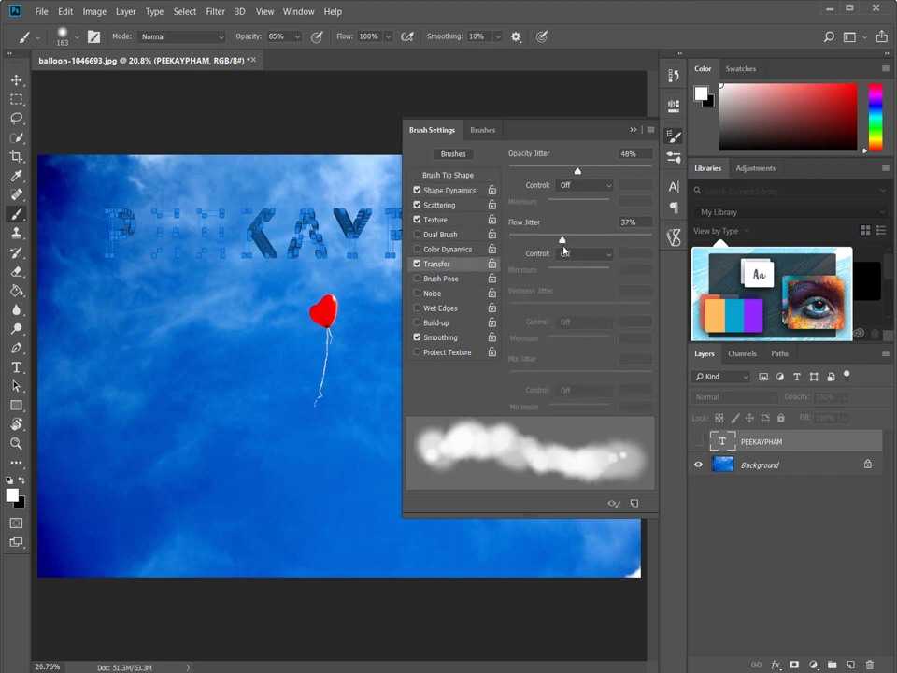
# Step: Turn off scattering for the cloud brush
pyautogui.click(443, 205)
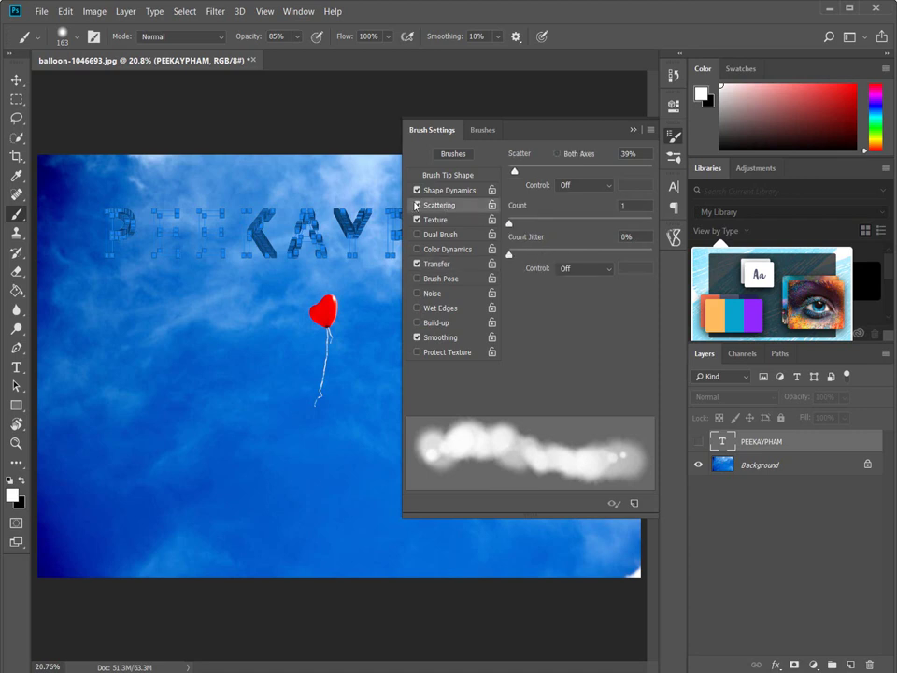
pyautogui.click(416, 205)
pyautogui.click(419, 205)
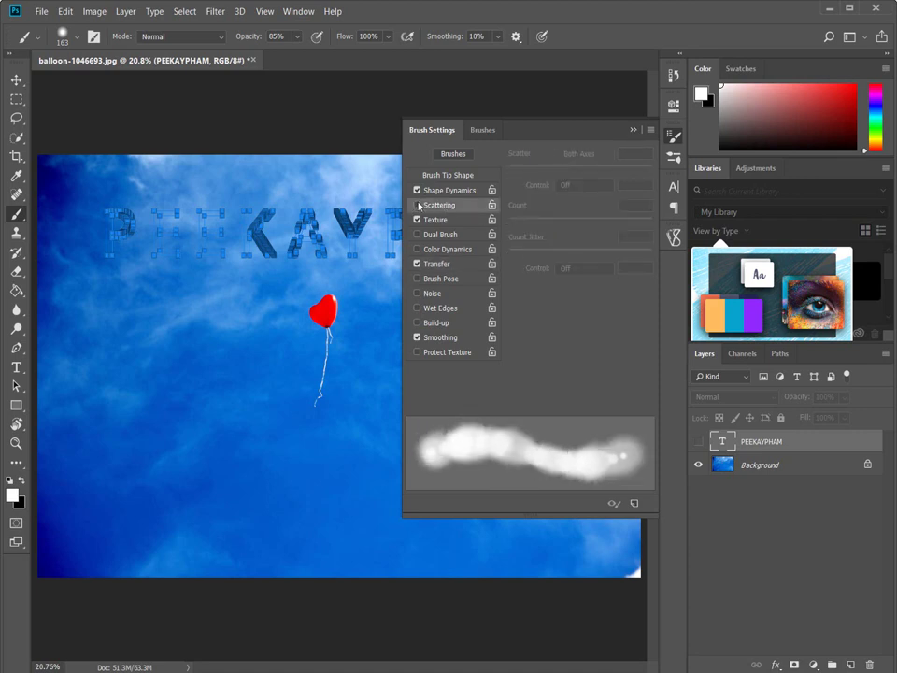
# Step: Set texture scale 48%, contrast 14, depth 54% and depth jitter 38%, then close brush settings
pyautogui.click(436, 220)
pyautogui.moveTo(523, 193)
pyautogui.mouseDown()
pyautogui.moveTo(632, 200)
pyautogui.moveTo(542, 198)
pyautogui.mouseUp()
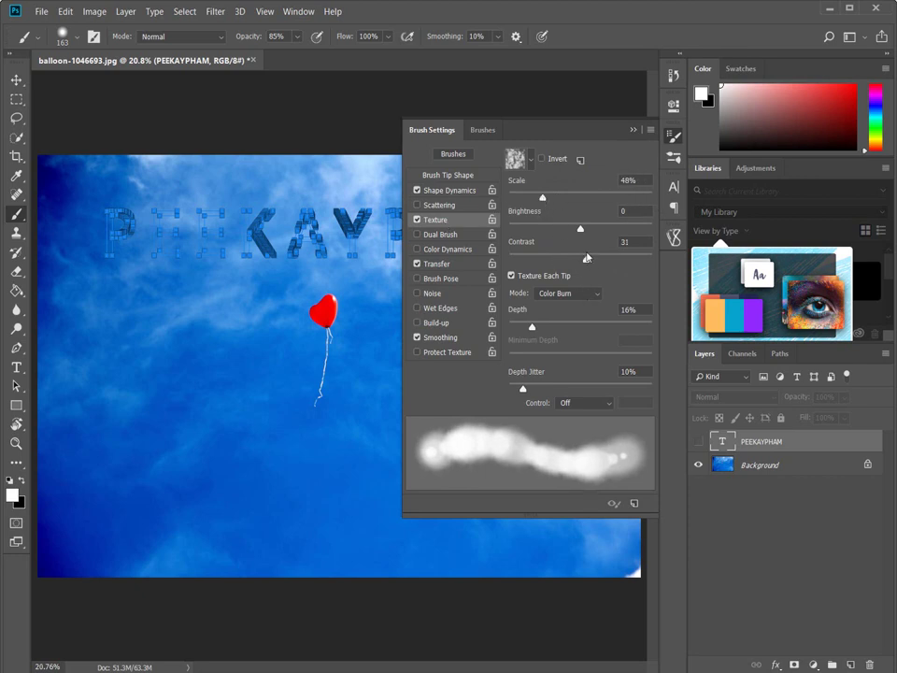
pyautogui.moveTo(557, 259); pyautogui.dragTo(570, 258)
pyautogui.moveTo(590, 322); pyautogui.dragTo(587, 326)
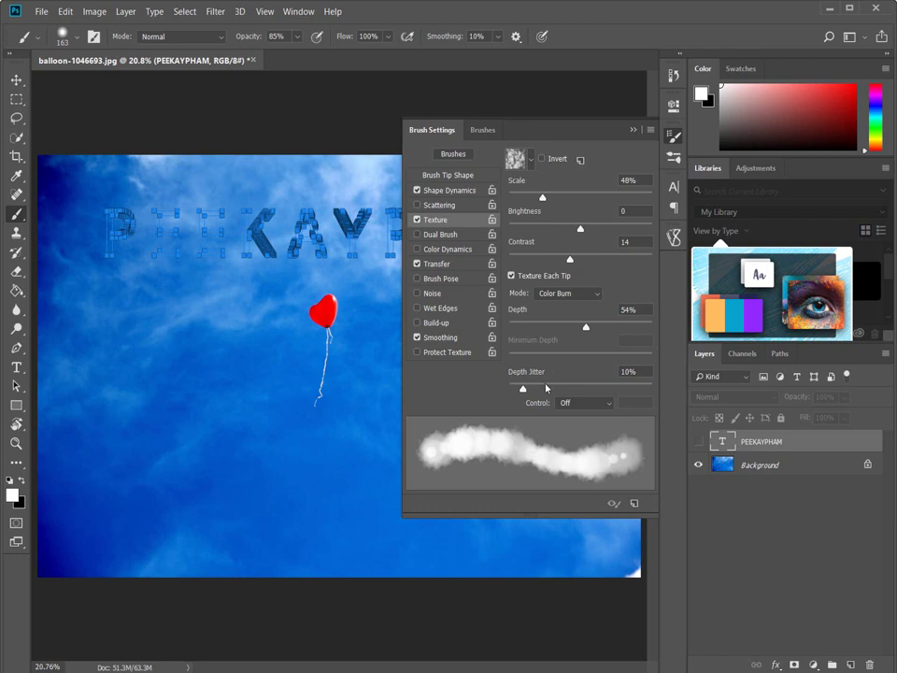
pyautogui.moveTo(522, 388)
pyautogui.mouseDown()
pyautogui.moveTo(571, 389)
pyautogui.moveTo(563, 390)
pyautogui.mouseUp()
pyautogui.click(633, 130)
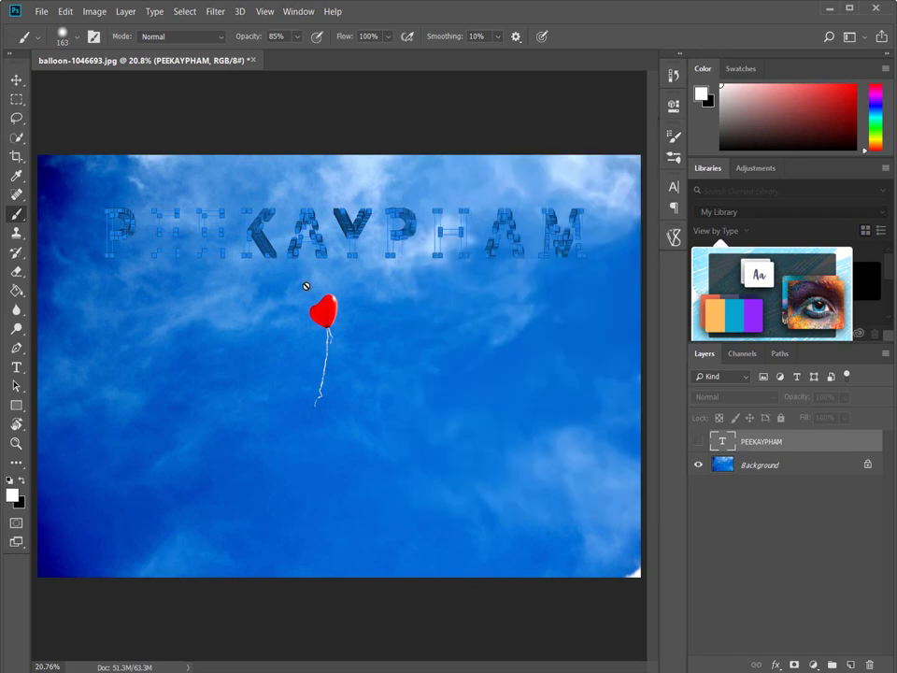
# Step: On a new layer, stroke the PEEKAYPHAM work path with the cloud brush
pyautogui.click(850, 664)
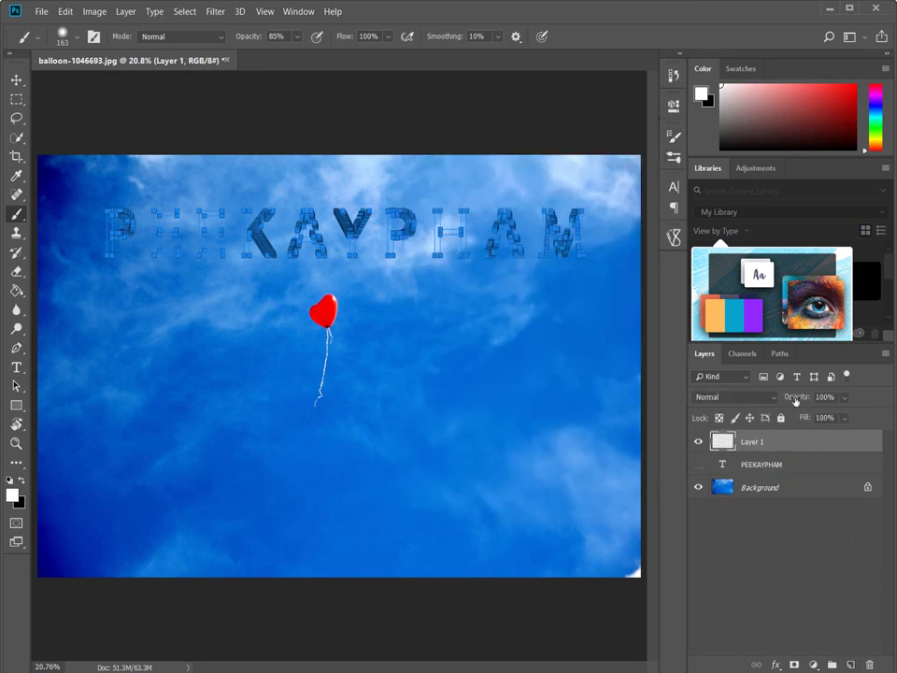
pyautogui.click(780, 354)
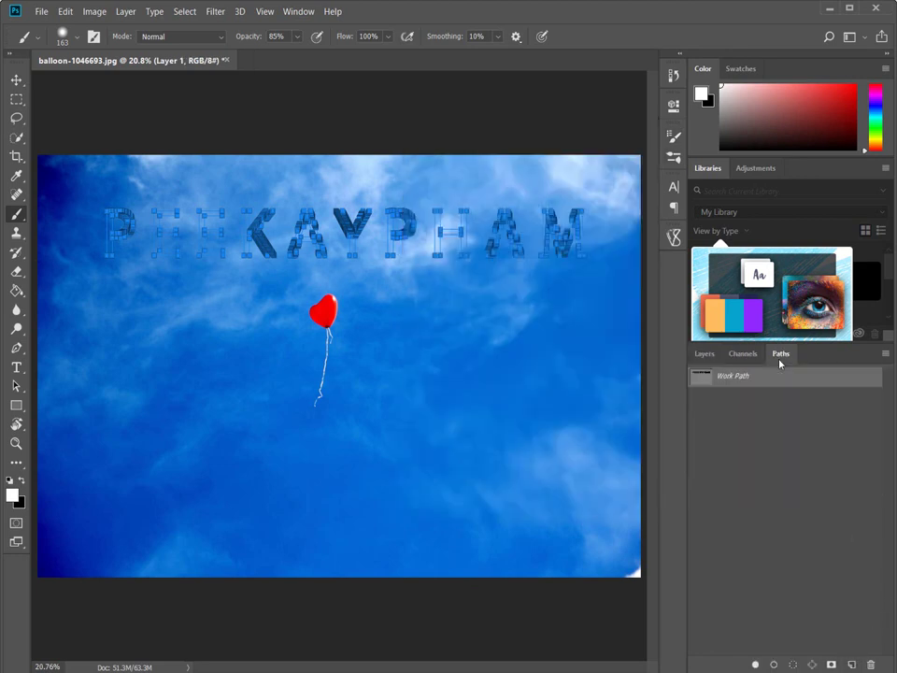
pyautogui.click(885, 353)
pyautogui.click(844, 452)
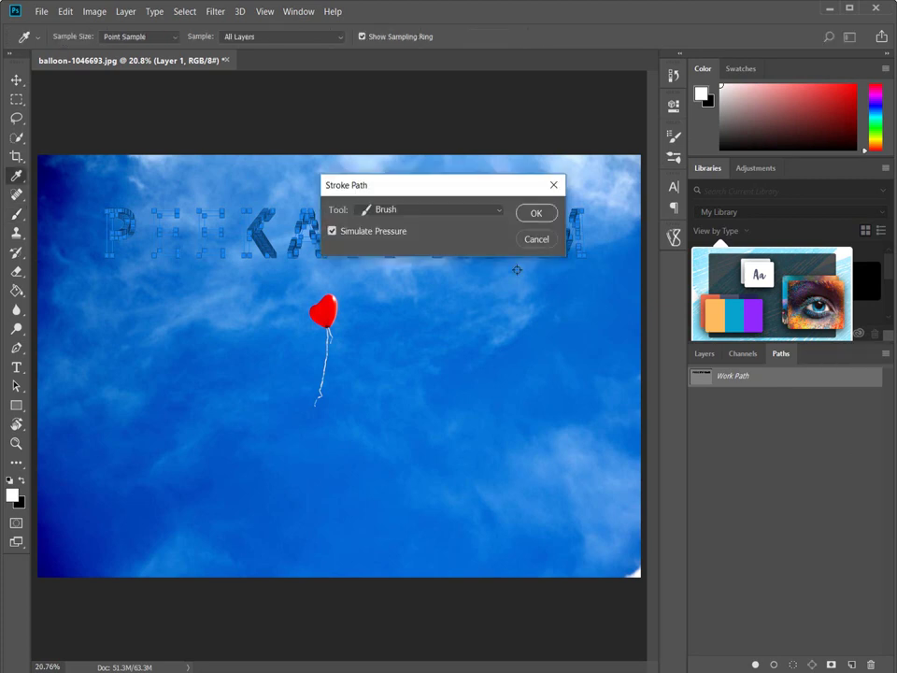
pyautogui.click(407, 211)
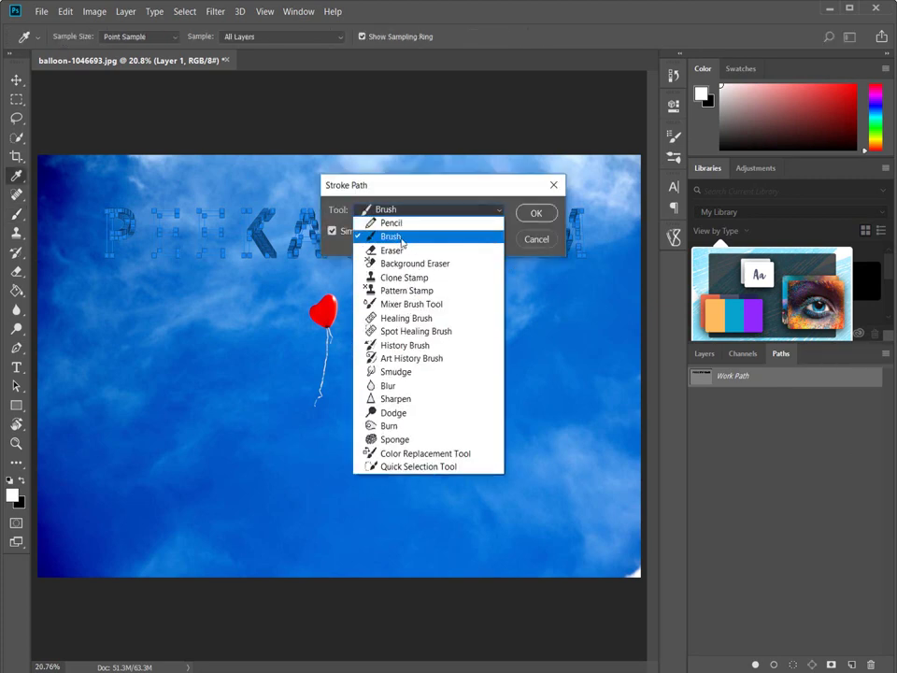
pyautogui.click(402, 239)
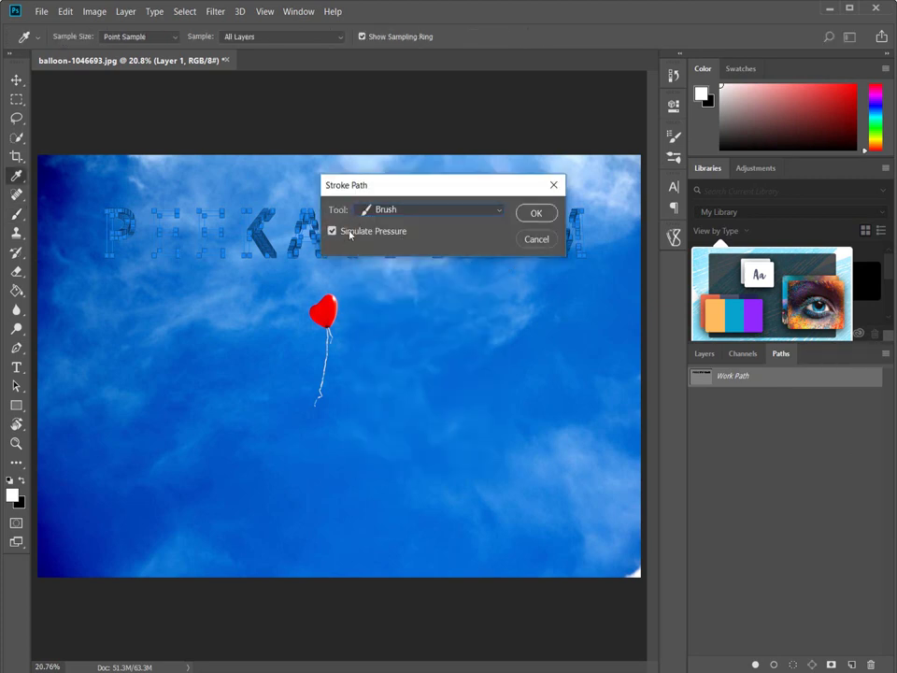
pyautogui.click(540, 221)
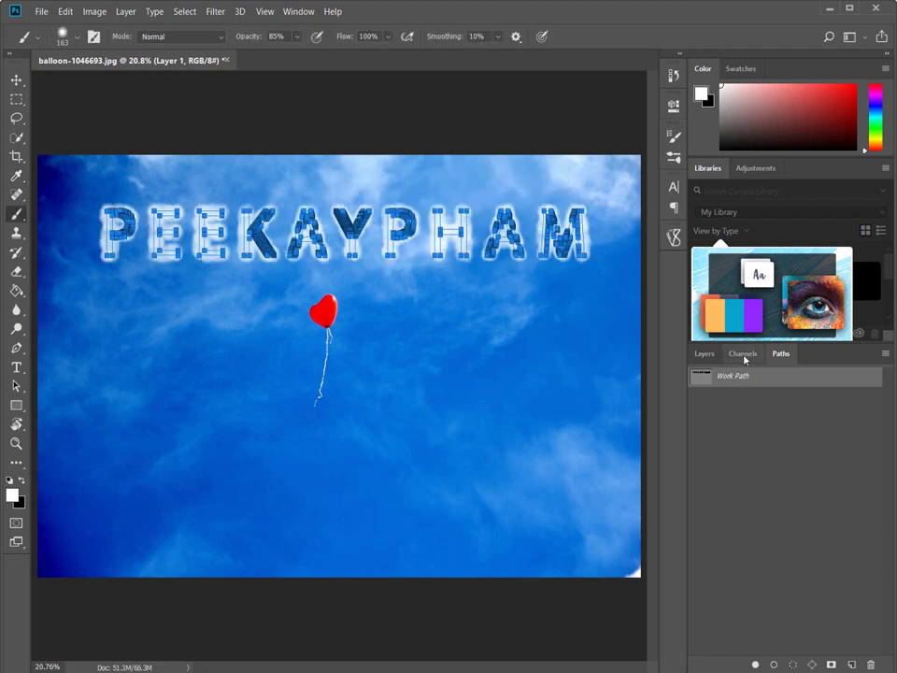
# Step: Make the PEEKAYPHAM text layer visible again and delete the Work Path
pyautogui.click(704, 354)
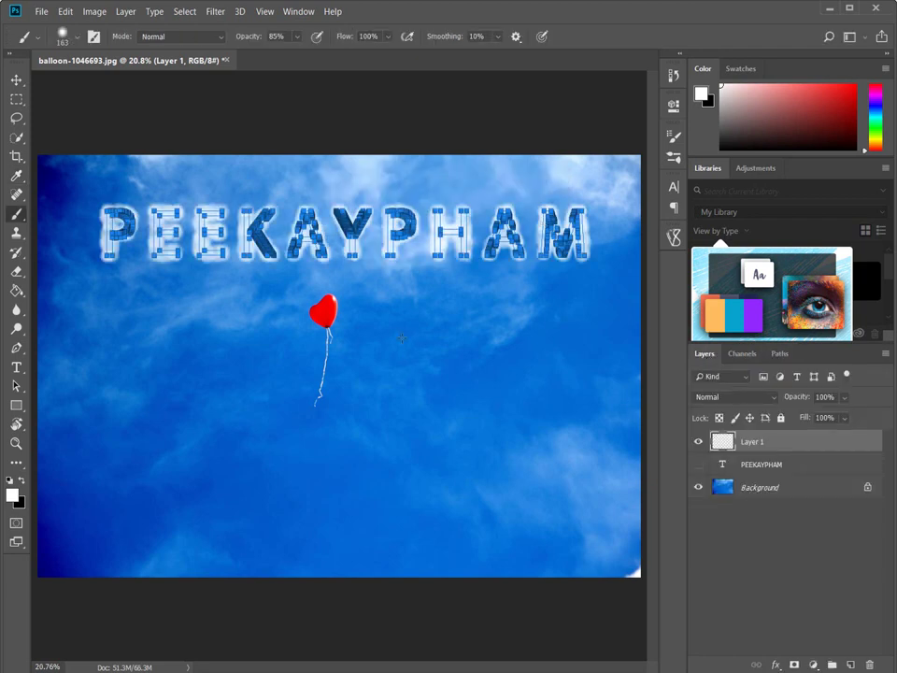
pyautogui.click(698, 465)
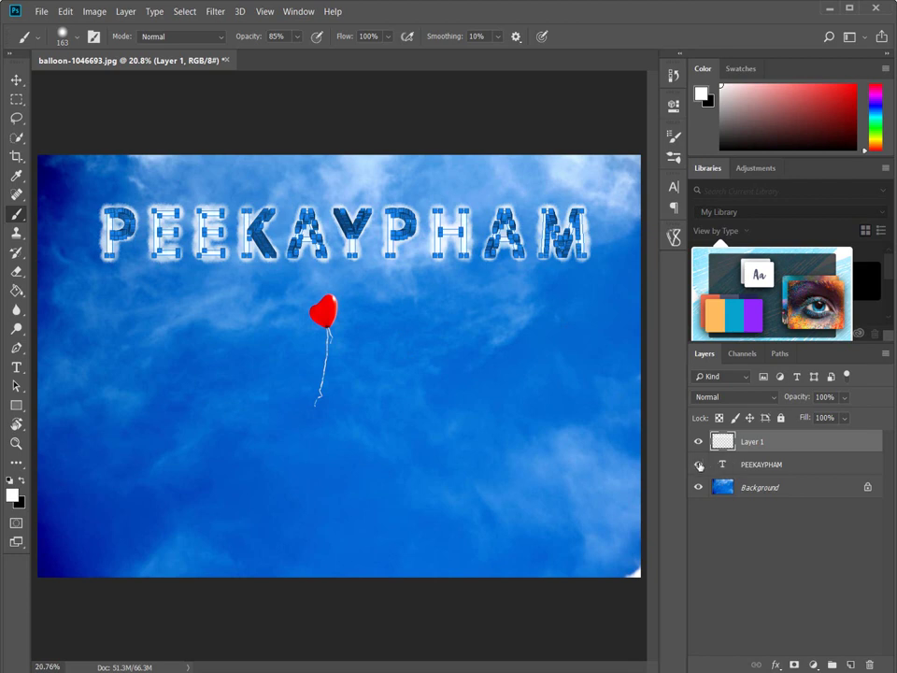
pyautogui.click(780, 354)
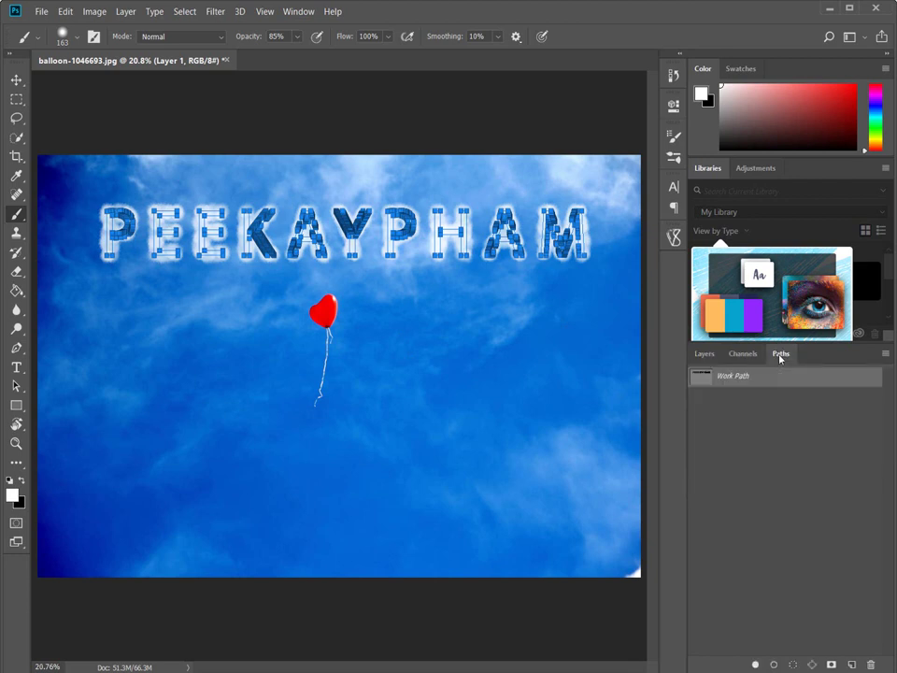
pyautogui.rightClick(728, 385)
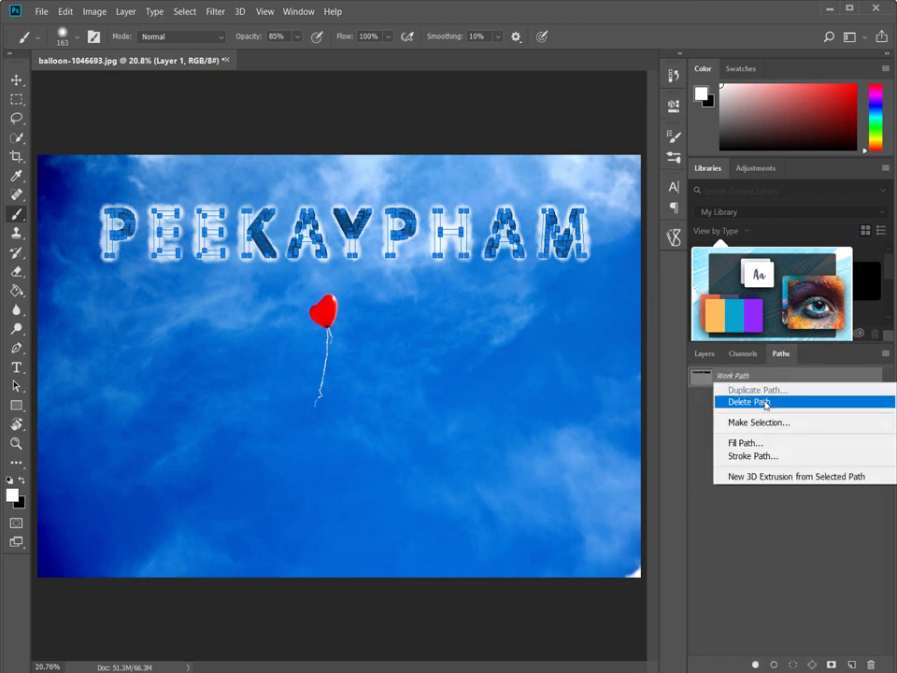
pyautogui.click(763, 402)
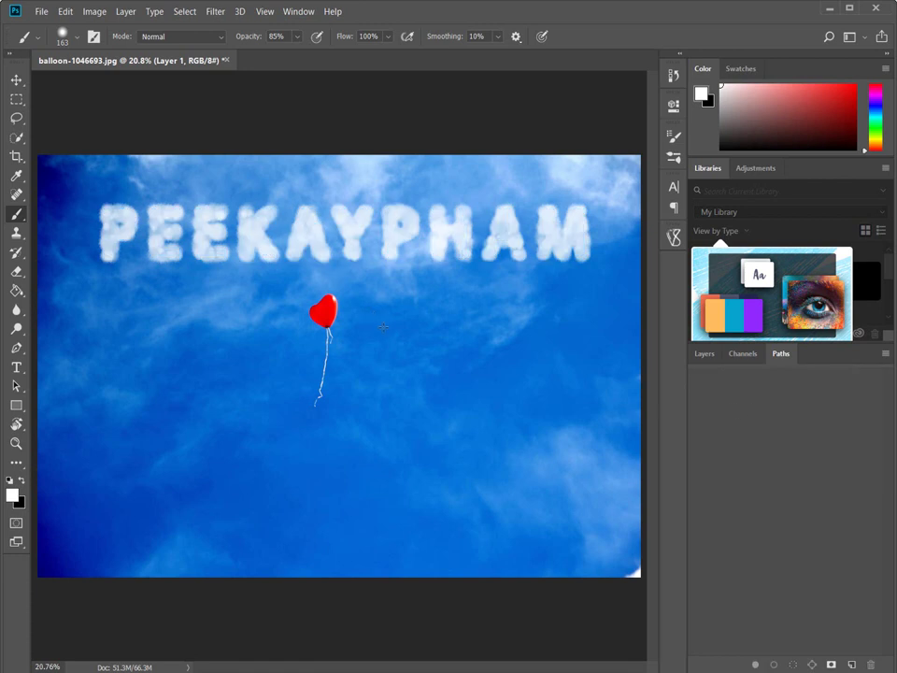
# Step: Add a new Layer 2 and move it to the top of the layer stack
pyautogui.press('z')
pyautogui.moveTo(397, 316)
pyautogui.mouseDown()
pyautogui.moveTo(386, 316)
pyautogui.moveTo(421, 319)
pyautogui.moveTo(432, 302)
pyautogui.mouseUp()
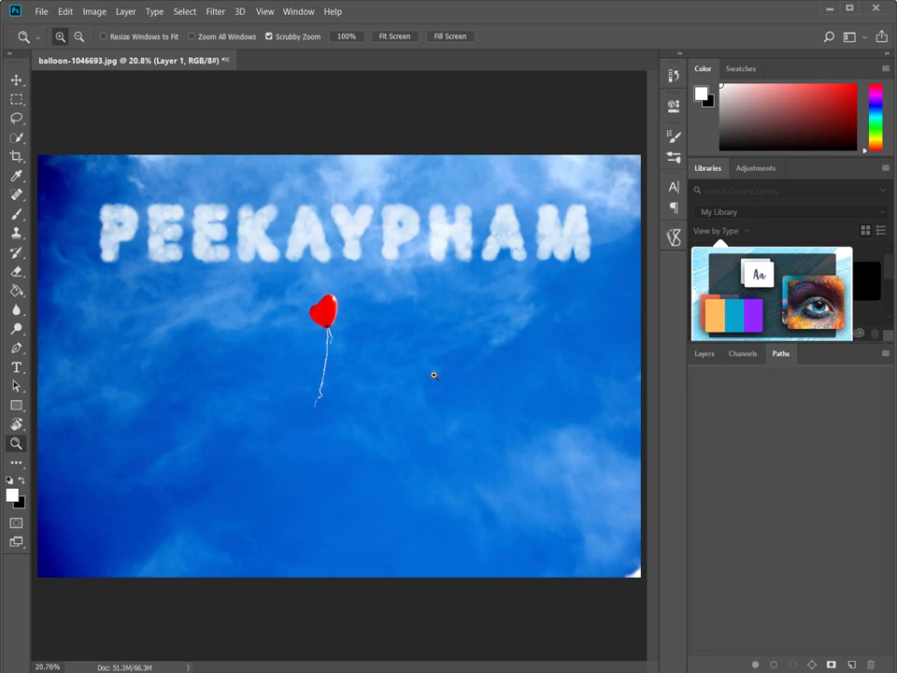
pyautogui.click(705, 354)
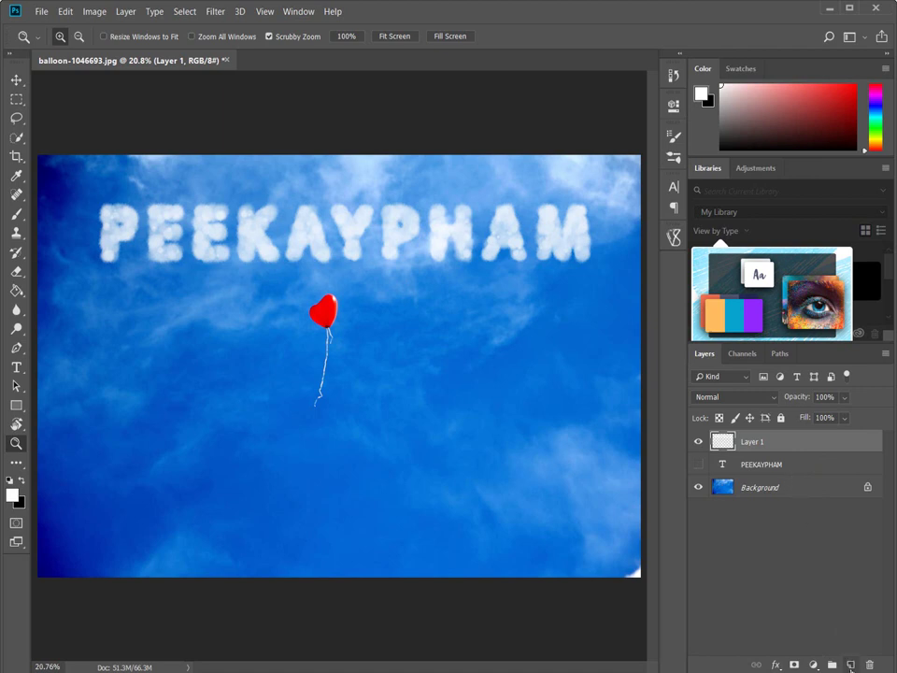
pyautogui.click(850, 665)
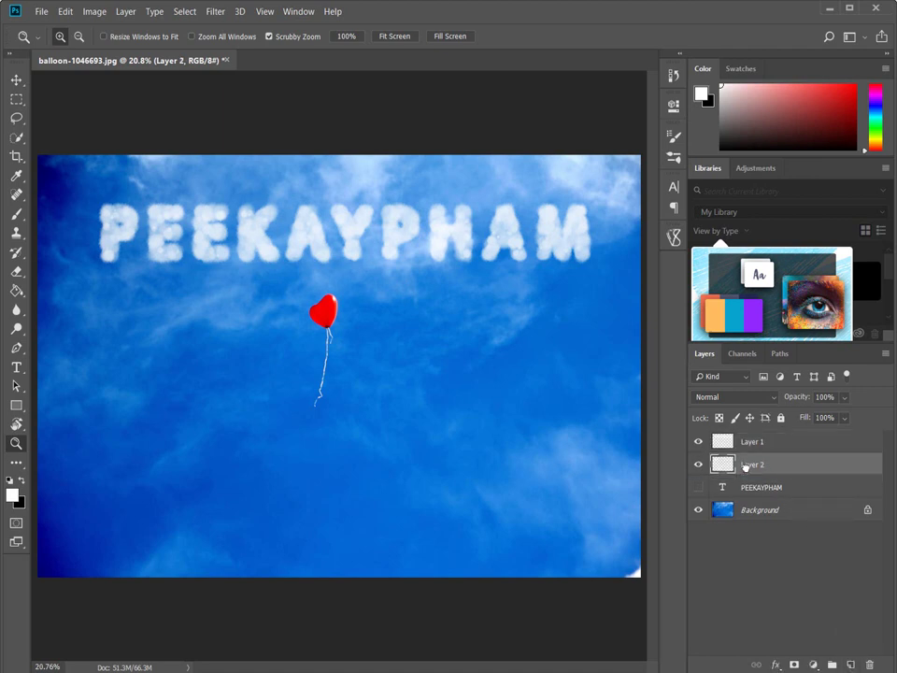
pyautogui.moveTo(745, 467); pyautogui.dragTo(746, 437)
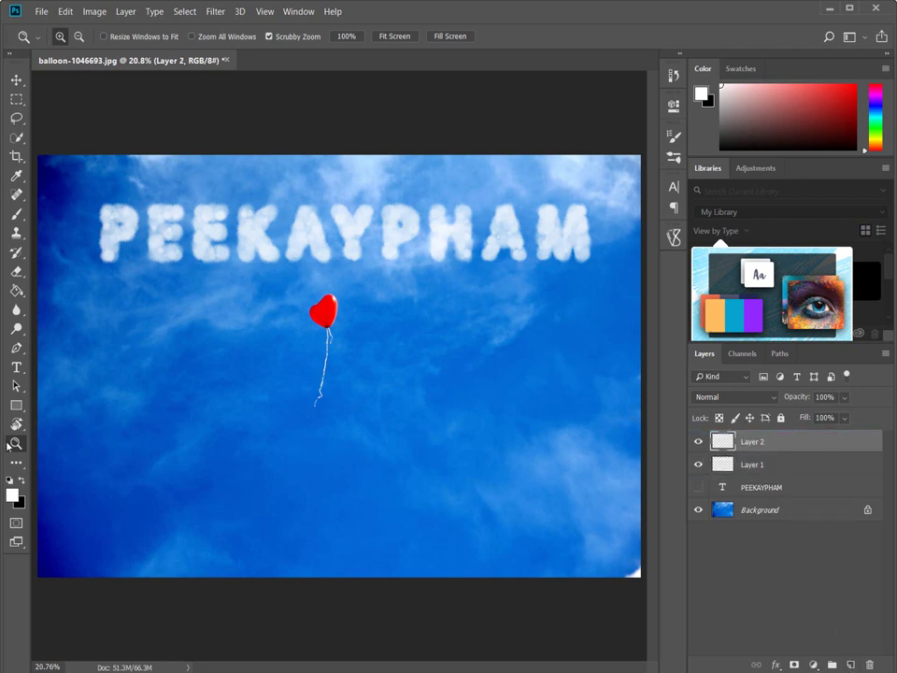
# Step: Fill Layer 2 with blue, blended as Hue at 23% opacity
pyautogui.click(12, 493)
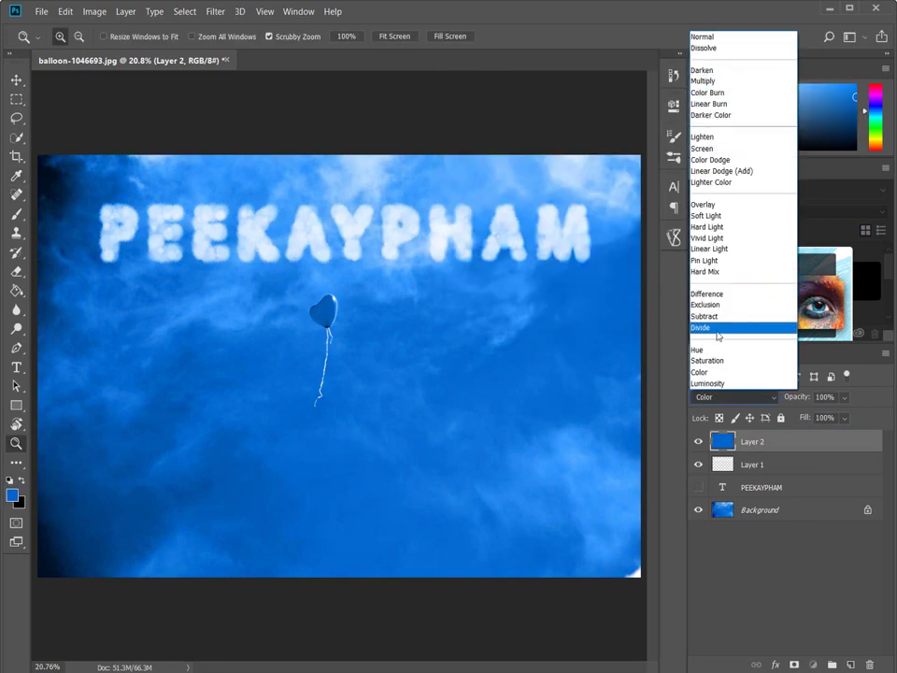
pyautogui.click(718, 352)
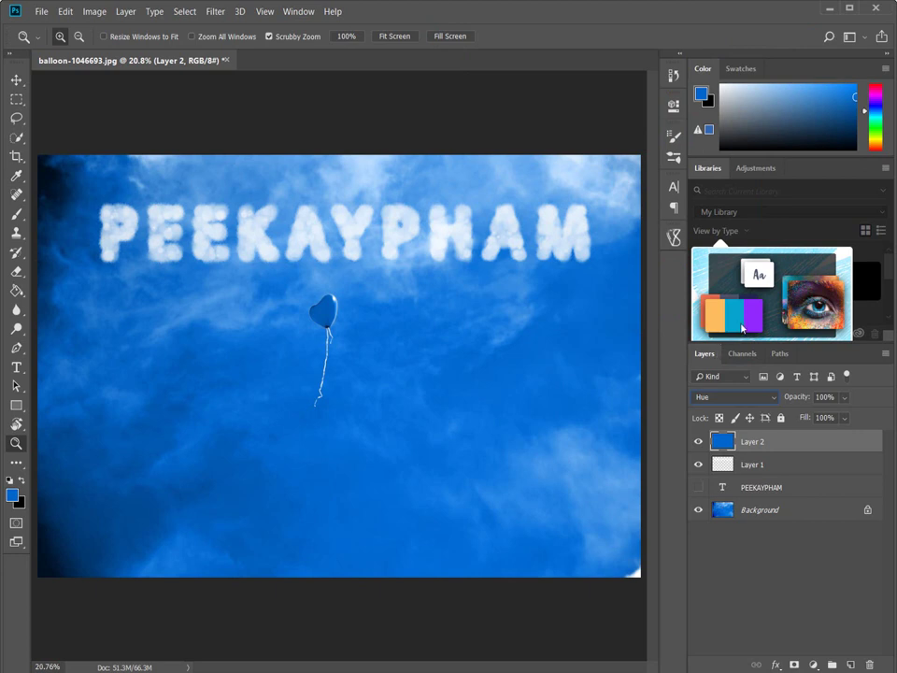
pyautogui.moveTo(799, 396); pyautogui.dragTo(741, 404)
pyautogui.press('Return')
# Step: Apply a 1.1-pixel Gaussian Blur to the PEEKAYPHAM cloud letters on Layer 1
pyautogui.click(747, 467)
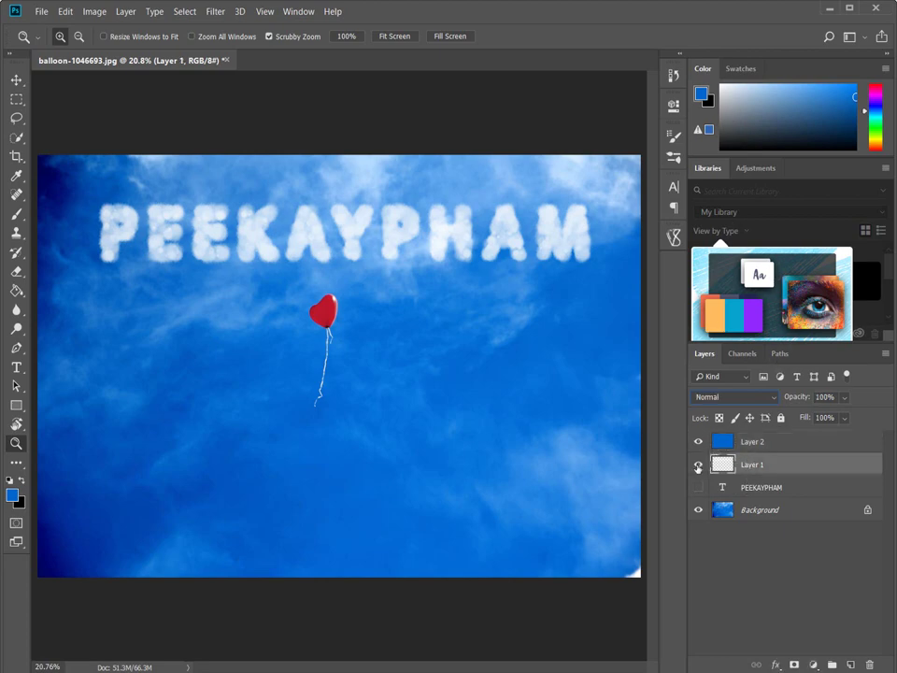
pyautogui.moveTo(330, 250)
pyautogui.mouseDown()
pyautogui.moveTo(381, 282)
pyautogui.moveTo(350, 278)
pyautogui.mouseUp()
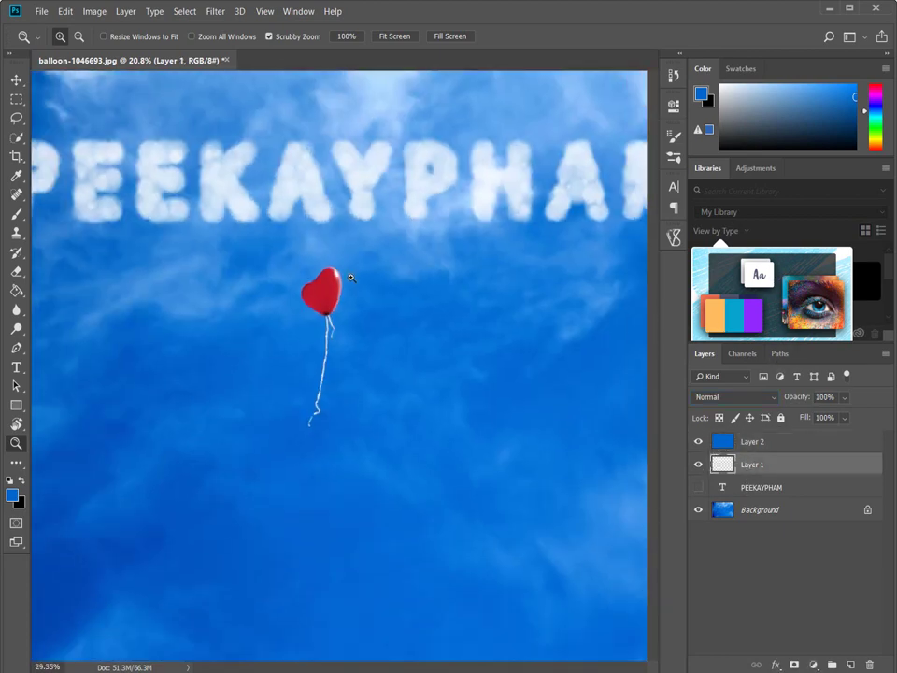
pyautogui.rightClick(329, 234)
pyautogui.click(346, 240)
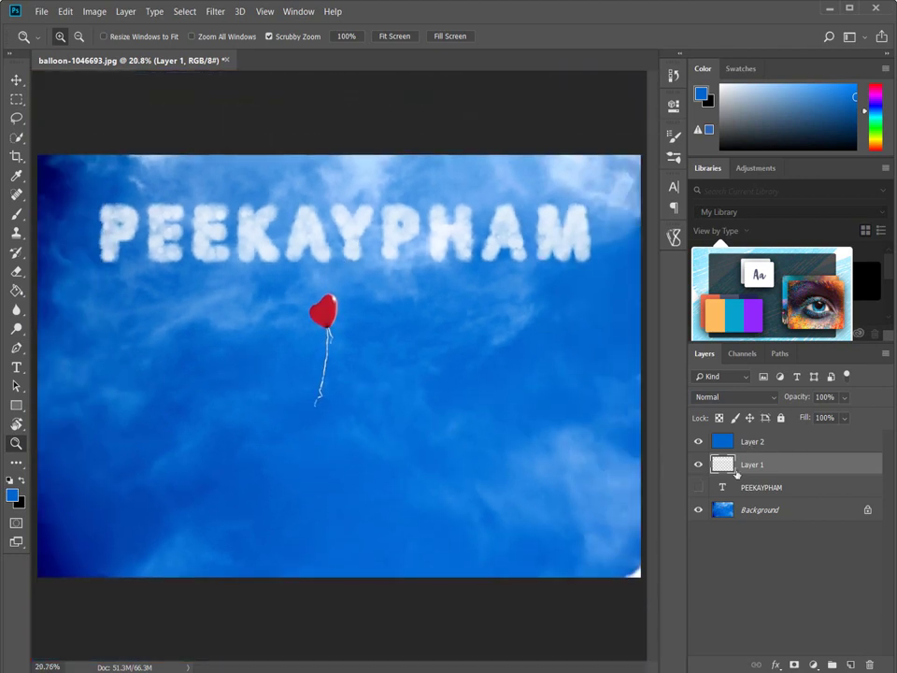
pyautogui.click(215, 11)
pyautogui.moveTo(222, 168)
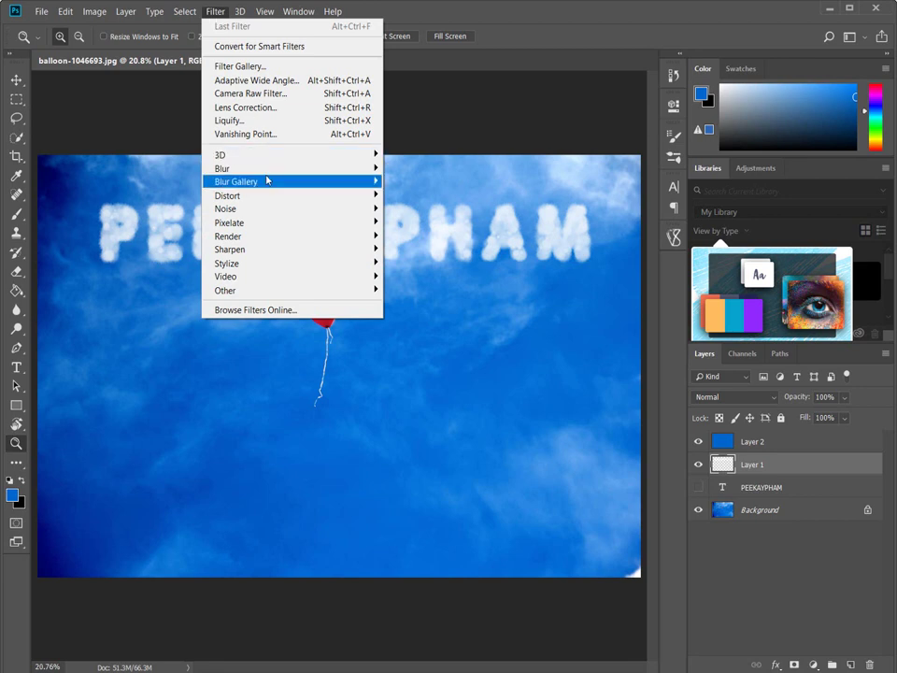
pyautogui.click(420, 223)
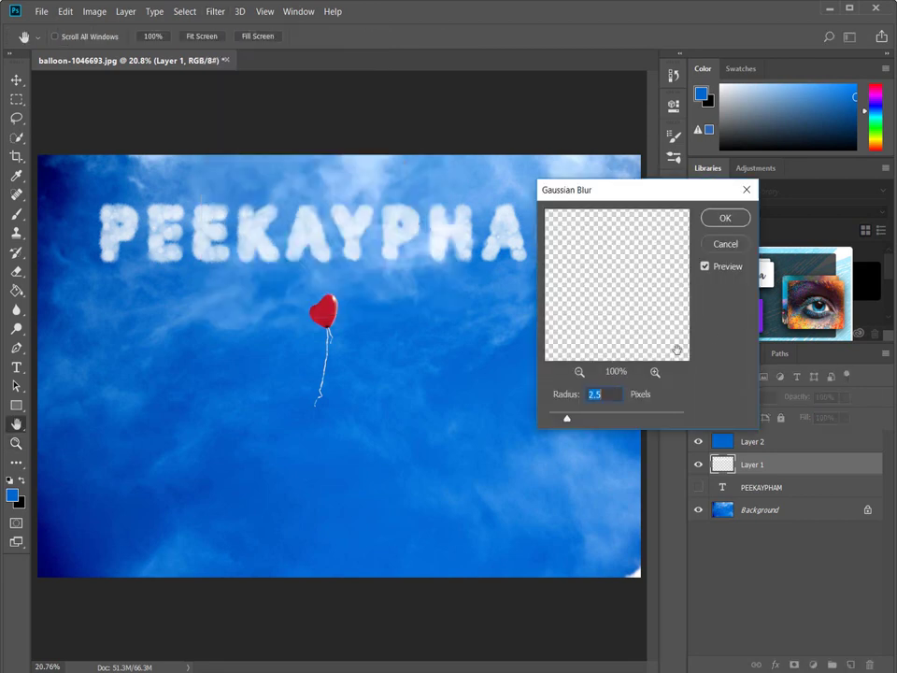
pyautogui.moveTo(567, 417); pyautogui.dragTo(555, 419)
pyautogui.click(715, 217)
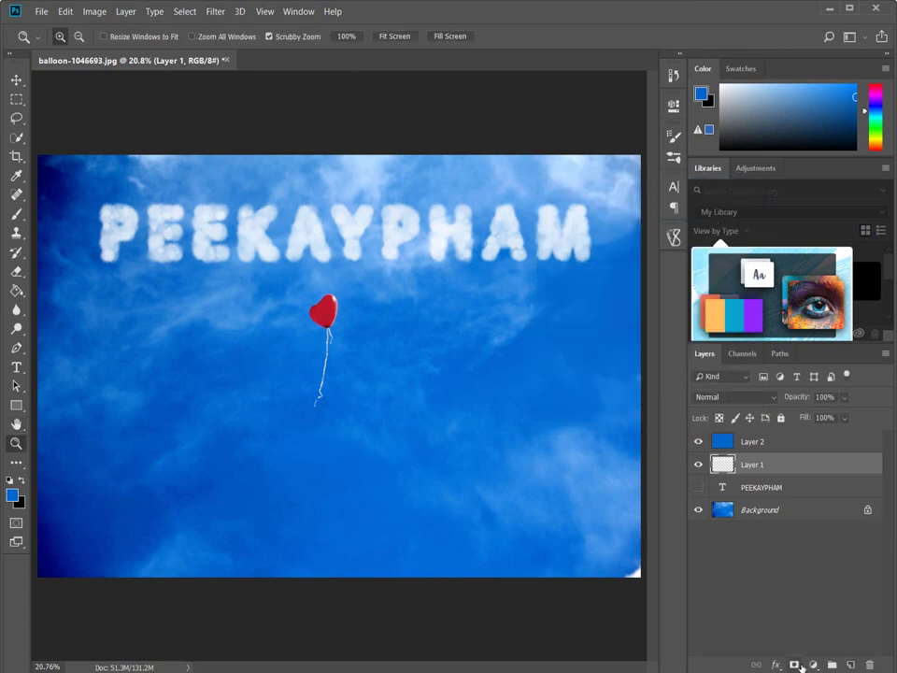
# Step: Add a layer mask to Layer 1, inverting it twice so it stays white
pyautogui.click(799, 664)
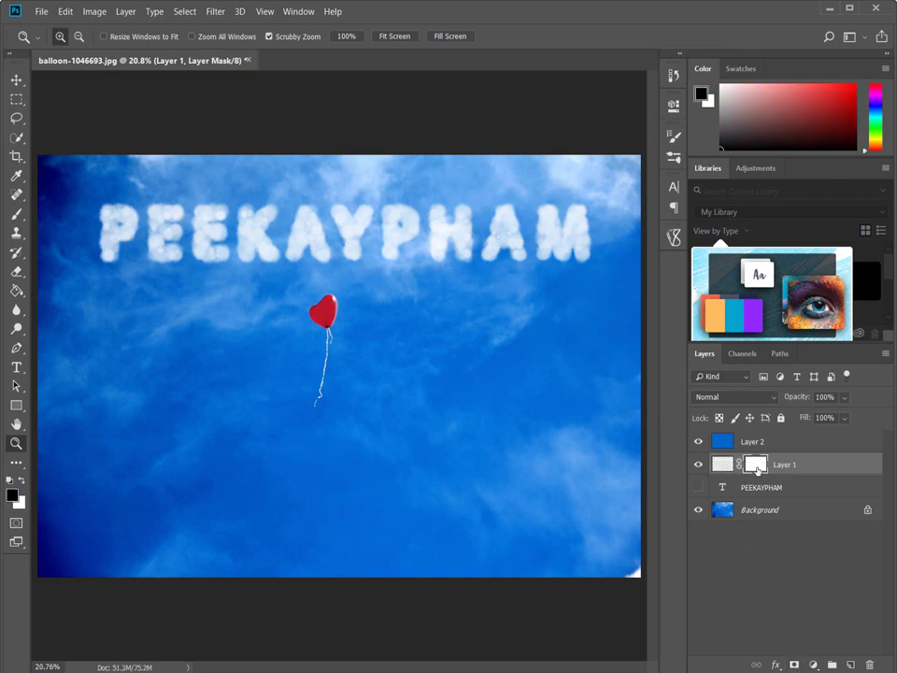
pyautogui.hotkey('ctrl', 'i')
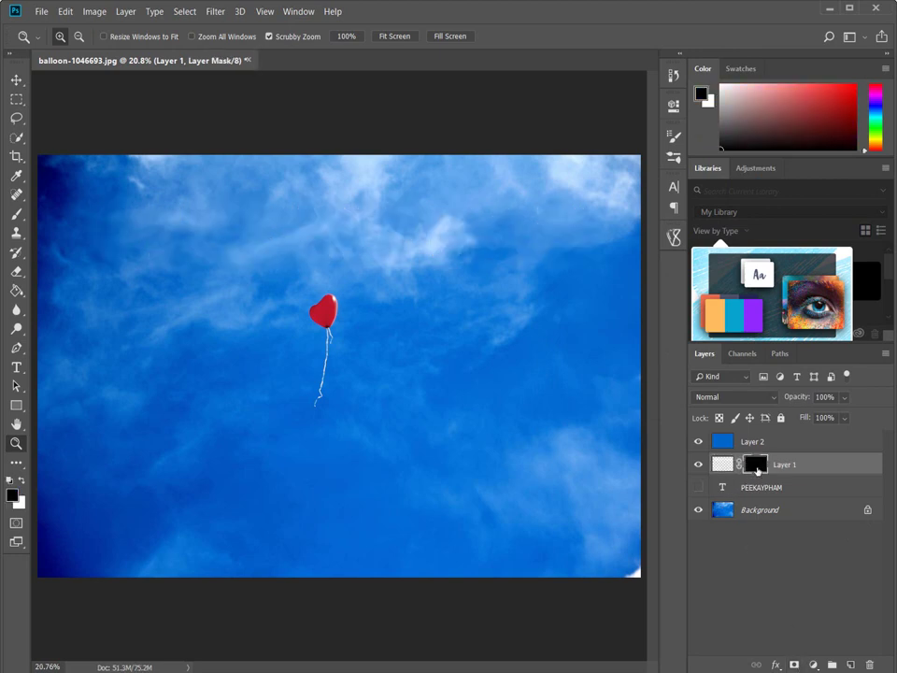
pyautogui.hotkey('ctrl', 'i')
# Step: Enlarge the brush to 338 px, target Layer 1's pixels and fit the image on screen
pyautogui.press('b')
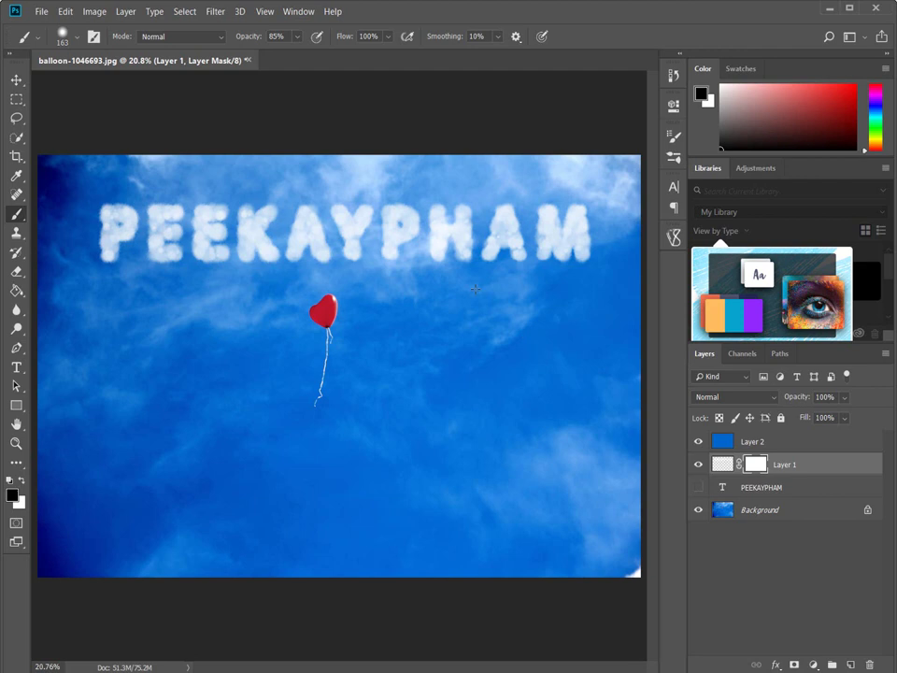
pyautogui.rightClick(476, 288)
pyautogui.click(624, 322)
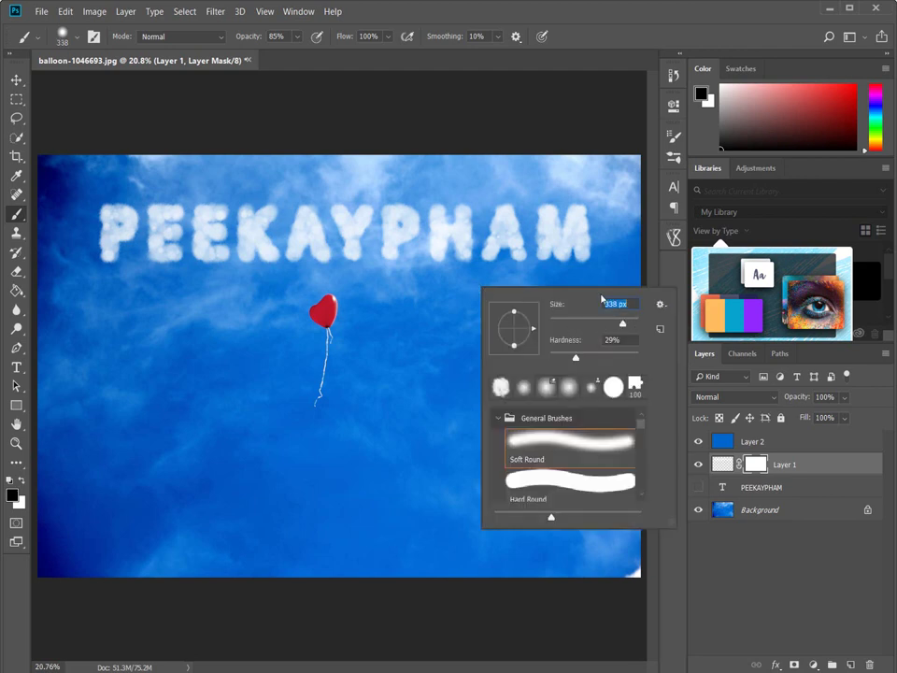
pyautogui.press('Return')
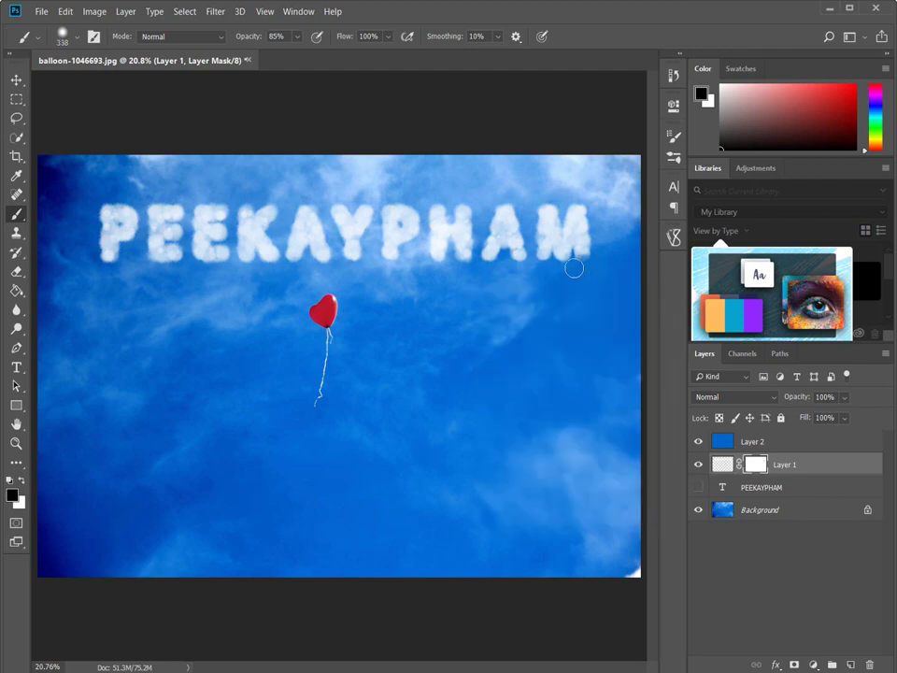
pyautogui.click(725, 465)
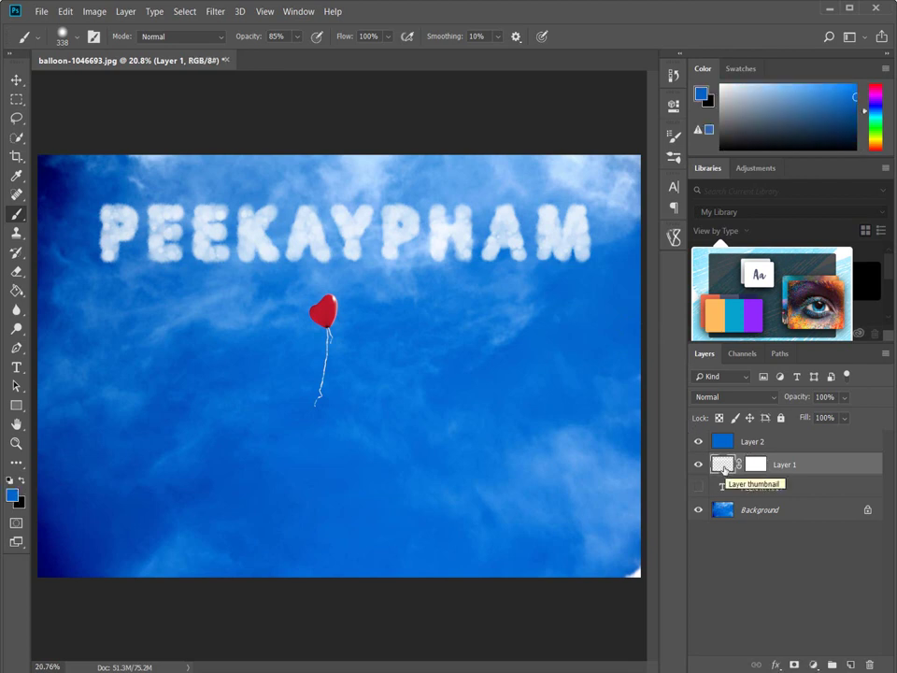
pyautogui.press('z')
pyautogui.moveTo(234, 271)
pyautogui.mouseDown()
pyautogui.moveTo(305, 283)
pyautogui.moveTo(270, 294)
pyautogui.mouseUp()
pyautogui.rightClick(361, 264)
pyautogui.click(387, 270)
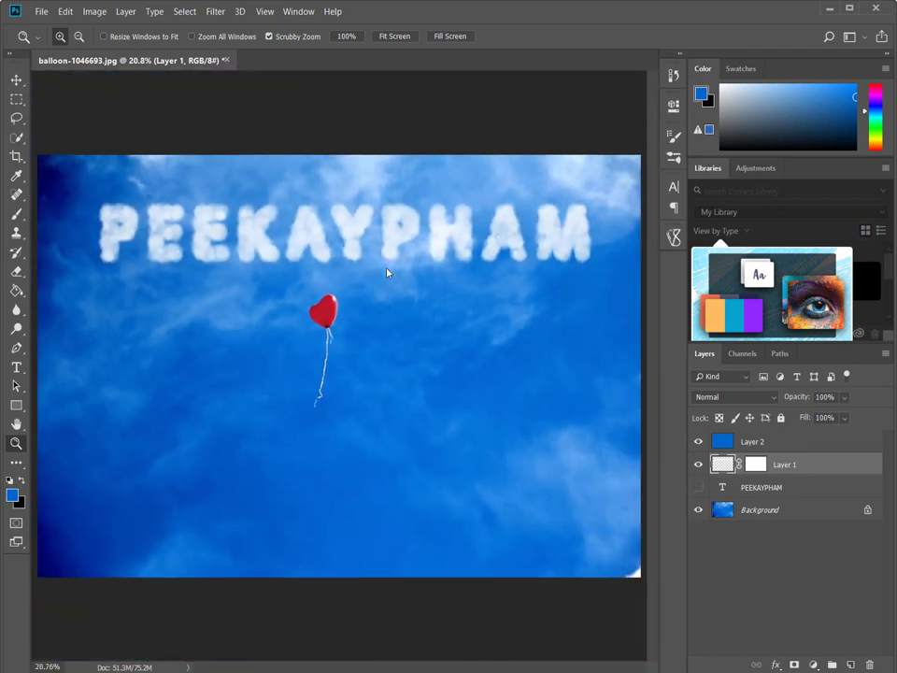